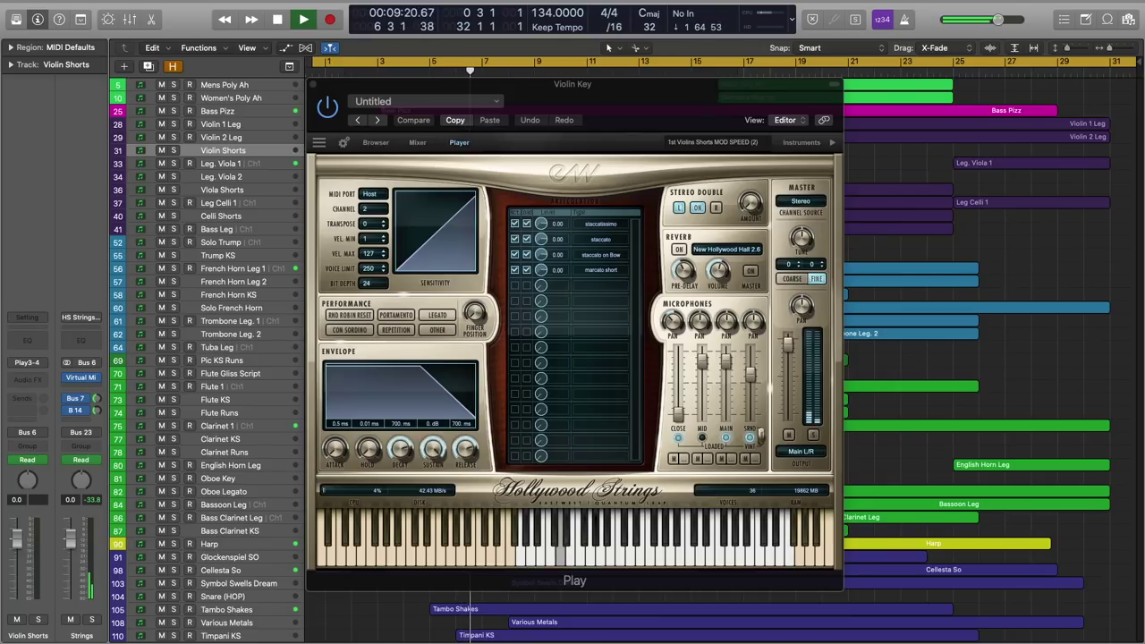
Step: During playback, show the PLAY patches of SO Tambourine, Violin 1 Leg, Oboe Legato and French Horn Leg 1
{"action": "left_click", "coordinate": [227, 609]}
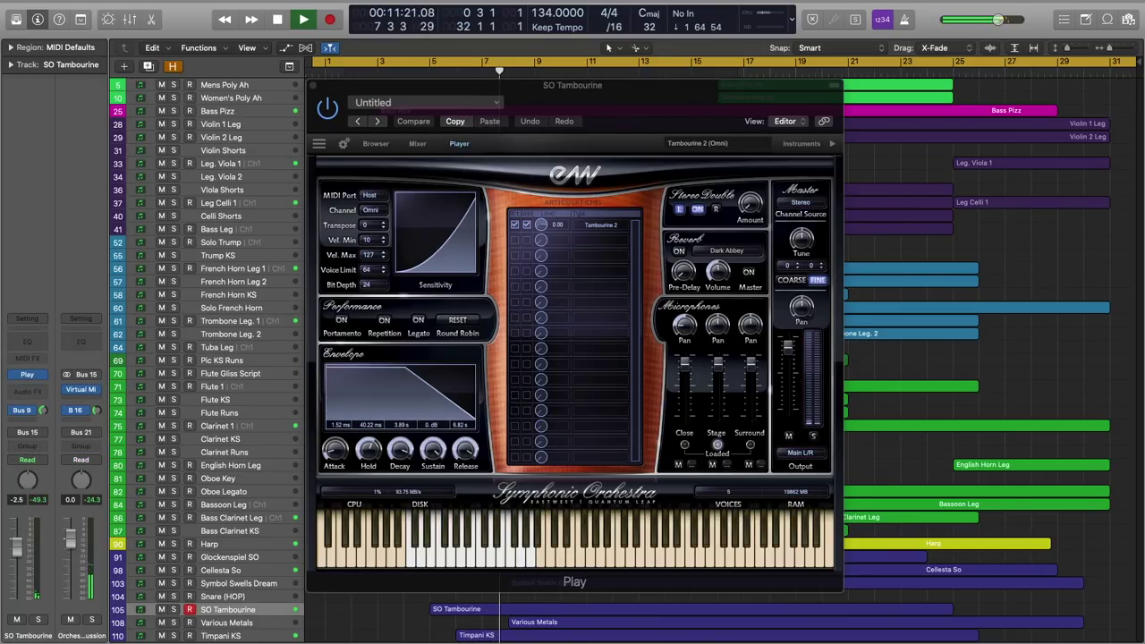
{"action": "left_click", "coordinate": [220, 123]}
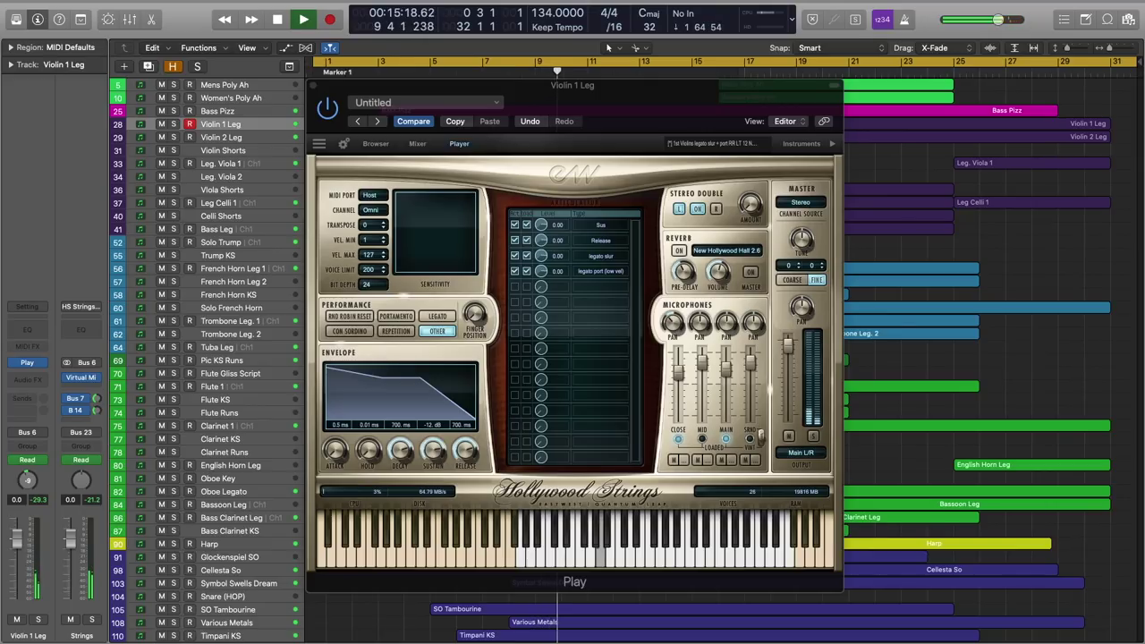
{"action": "left_click", "coordinate": [224, 491]}
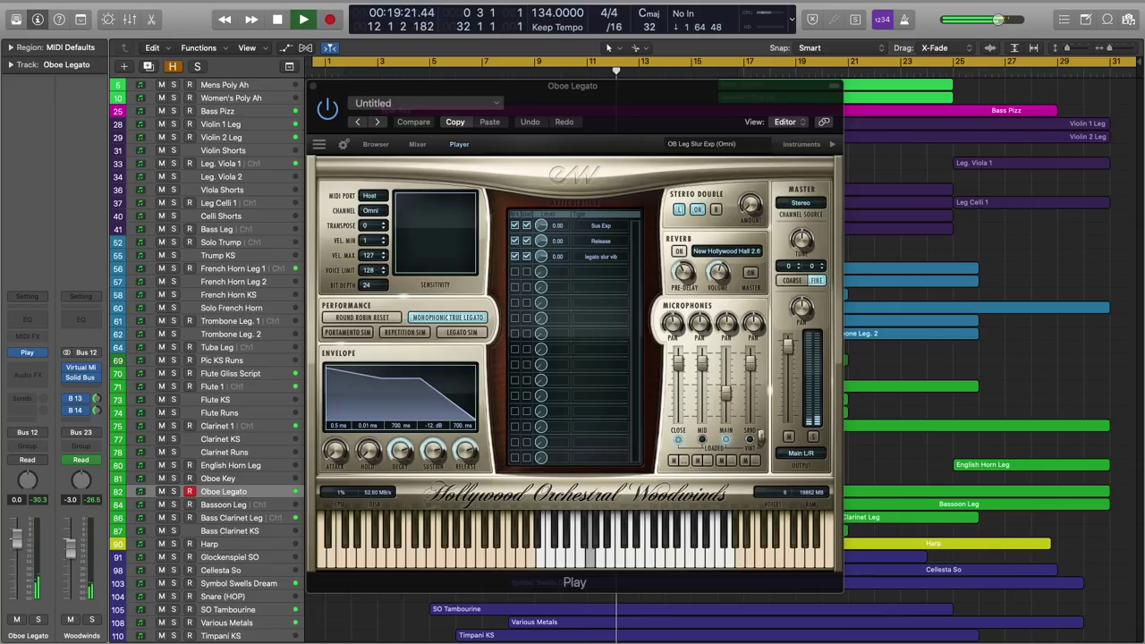
{"action": "left_click", "coordinate": [231, 268]}
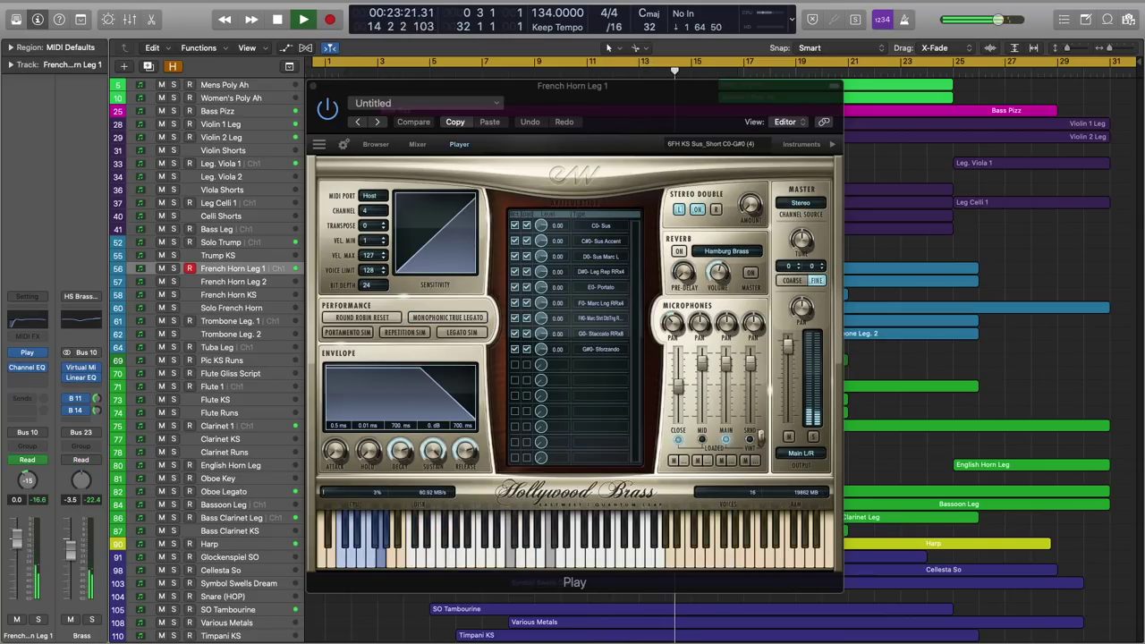
{"action": "left_click", "coordinate": [220, 123]}
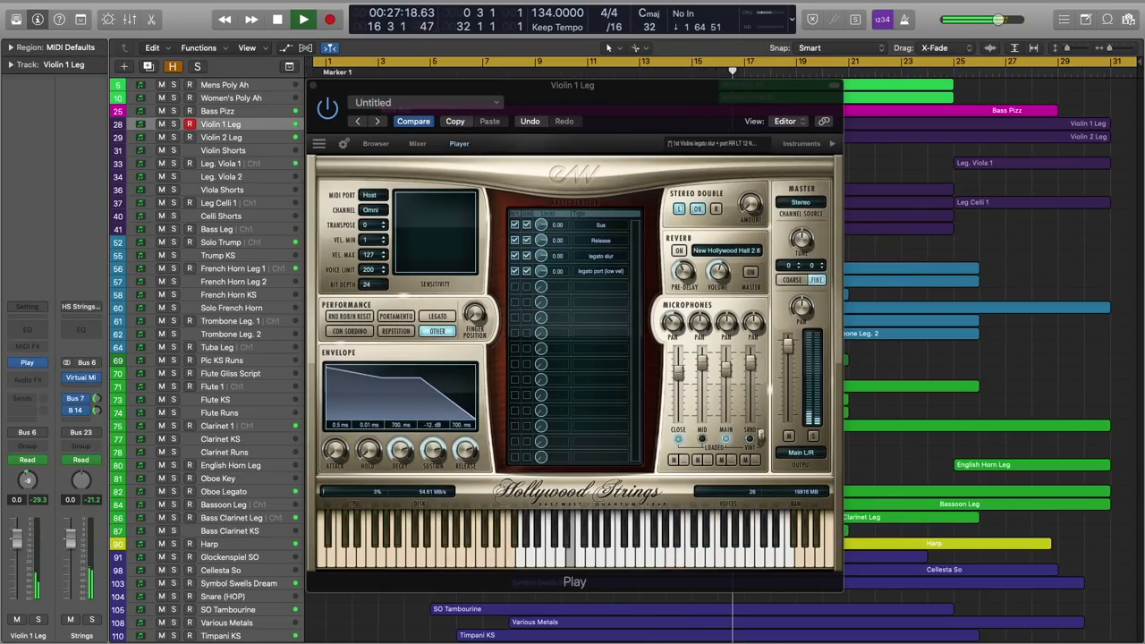
Step: Show the Bass Leg choir, Glockenspiel SO, Harp and Timpani KS patches, ending on Violin 1 Leg
{"action": "left_click", "coordinate": [217, 229]}
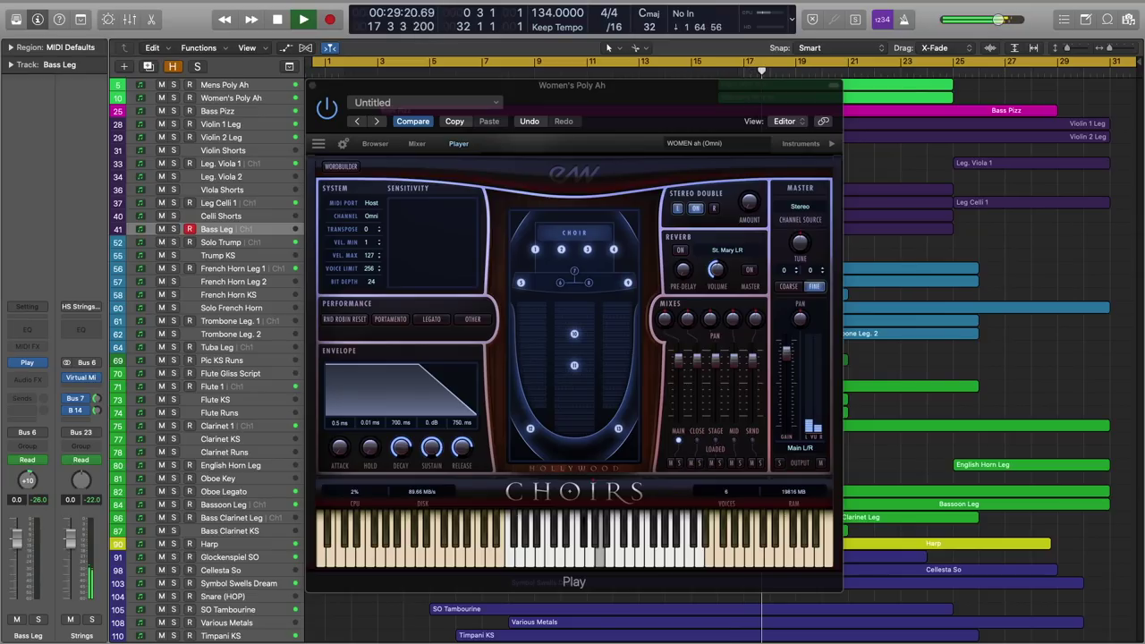
{"action": "left_click", "coordinate": [224, 556]}
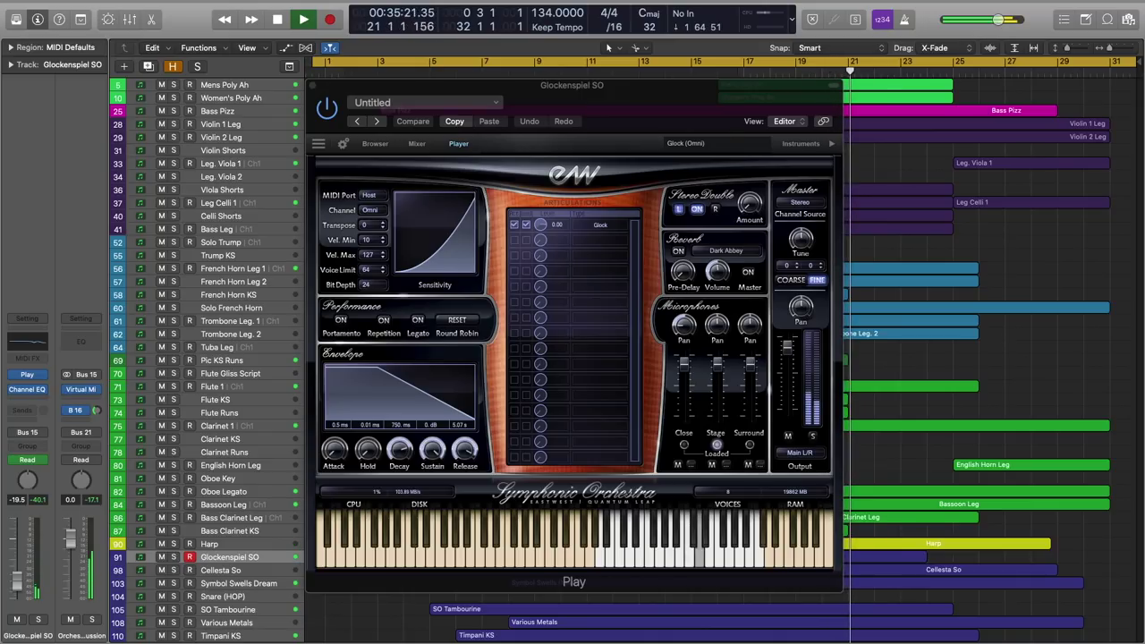
{"action": "key", "text": "Up"}
{"action": "left_click", "coordinate": [220, 124]}
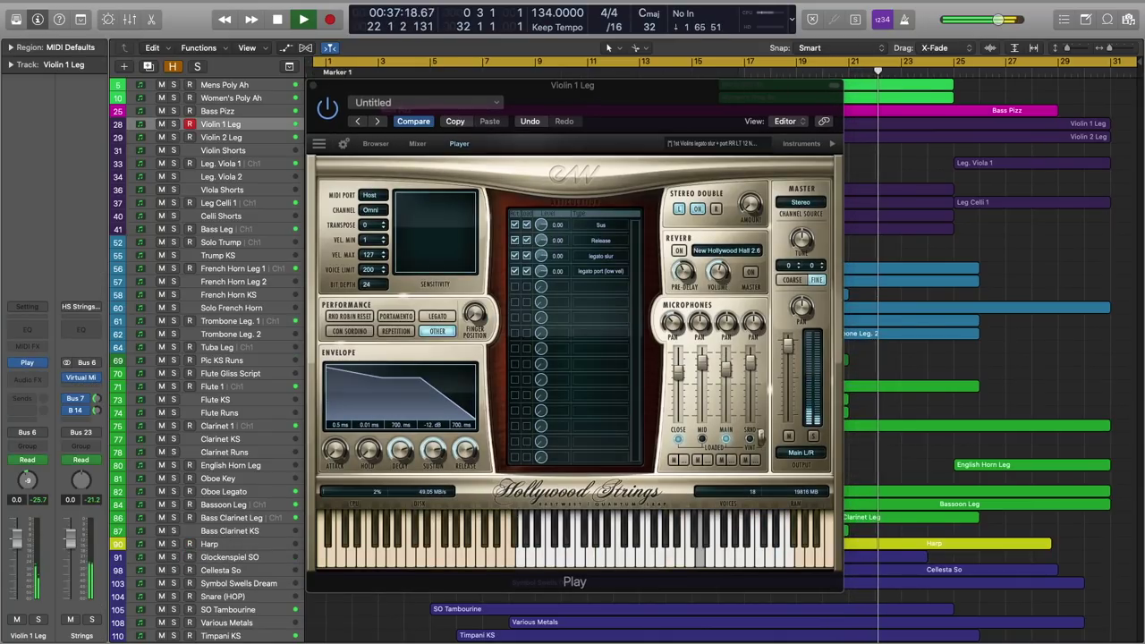
{"action": "left_click", "coordinate": [217, 229]}
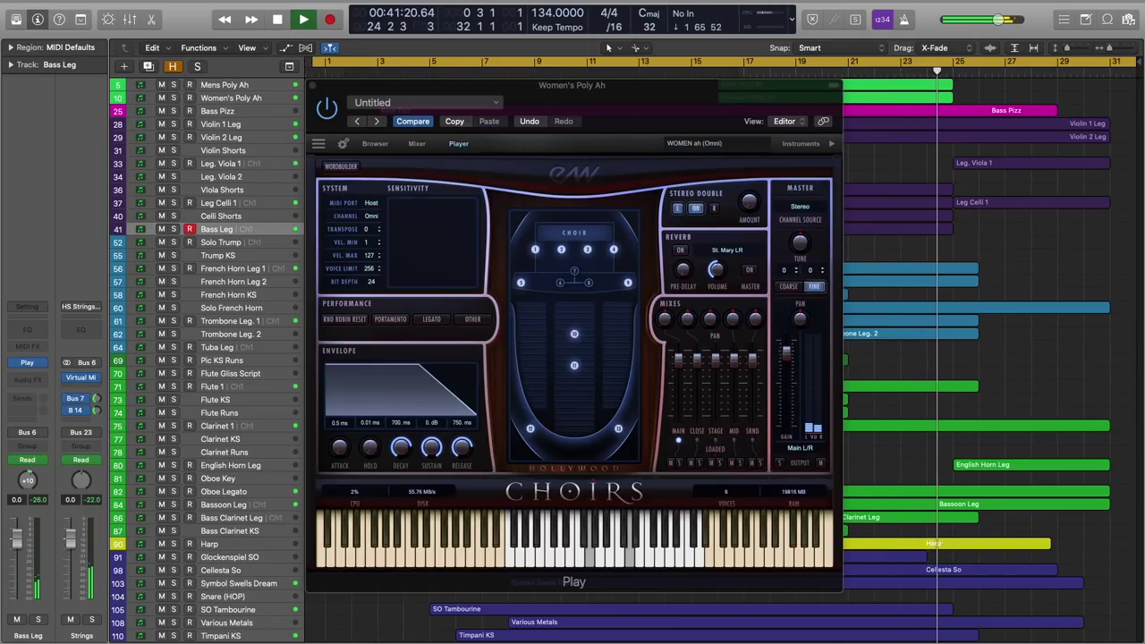
{"action": "left_click", "coordinate": [220, 635]}
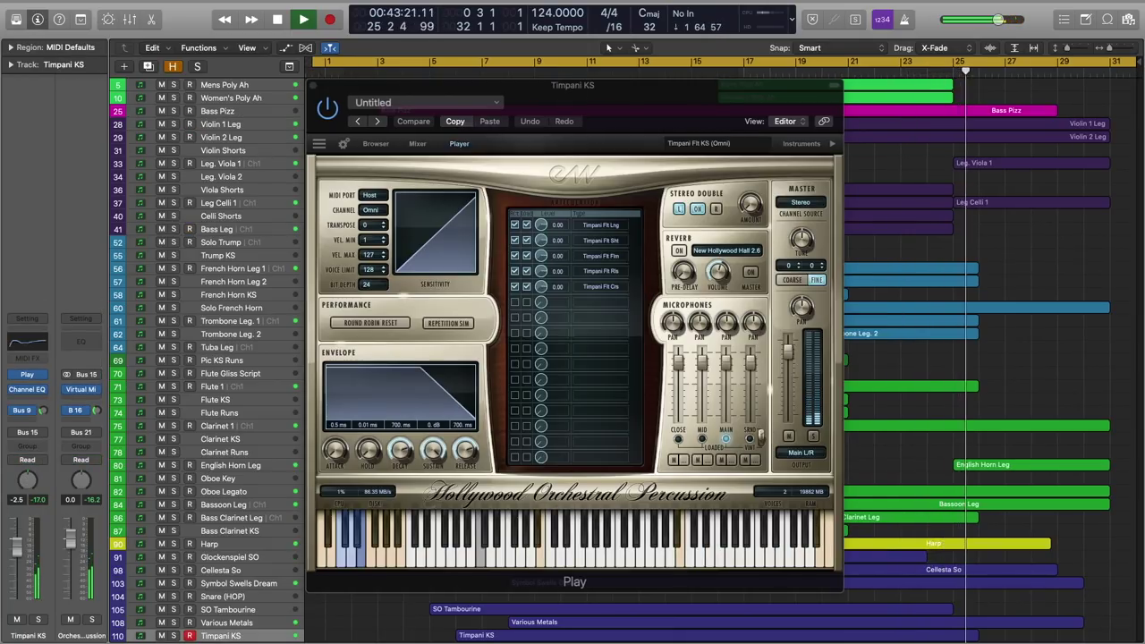
{"action": "left_click", "coordinate": [220, 123]}
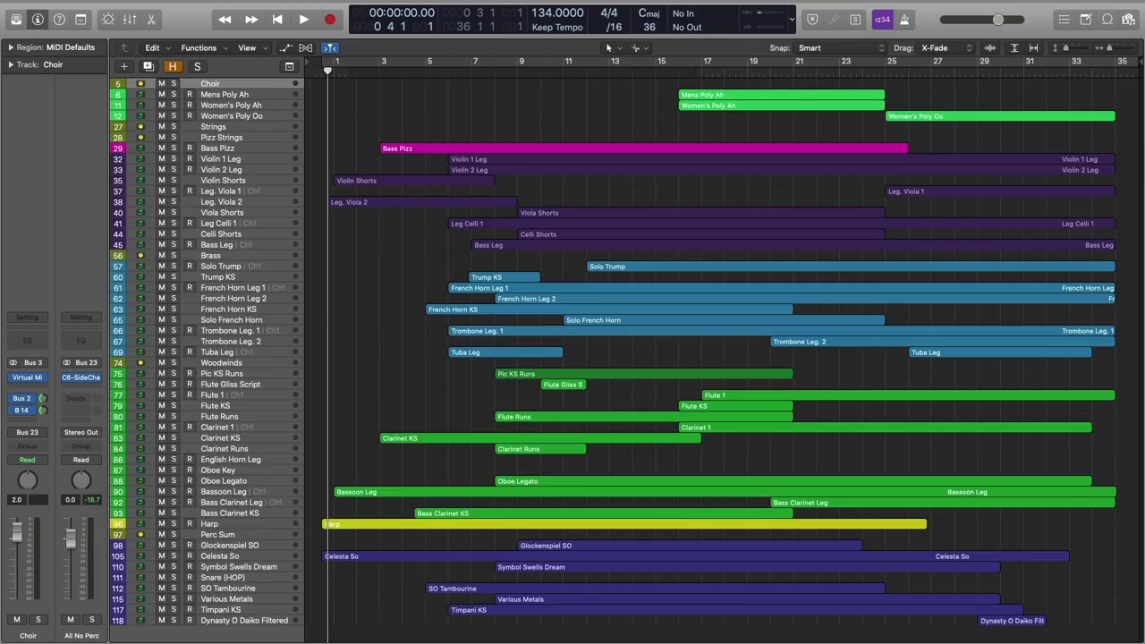
Step: Play the arrangement from the top, then stop playback
{"action": "key", "text": "space"}
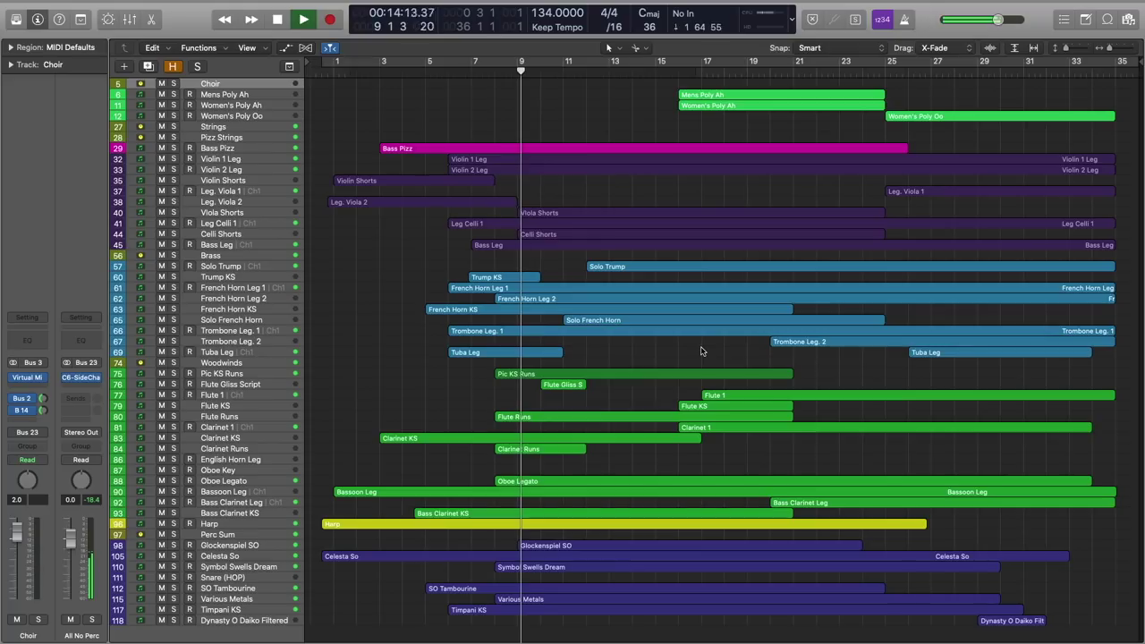
{"action": "key", "text": "space"}
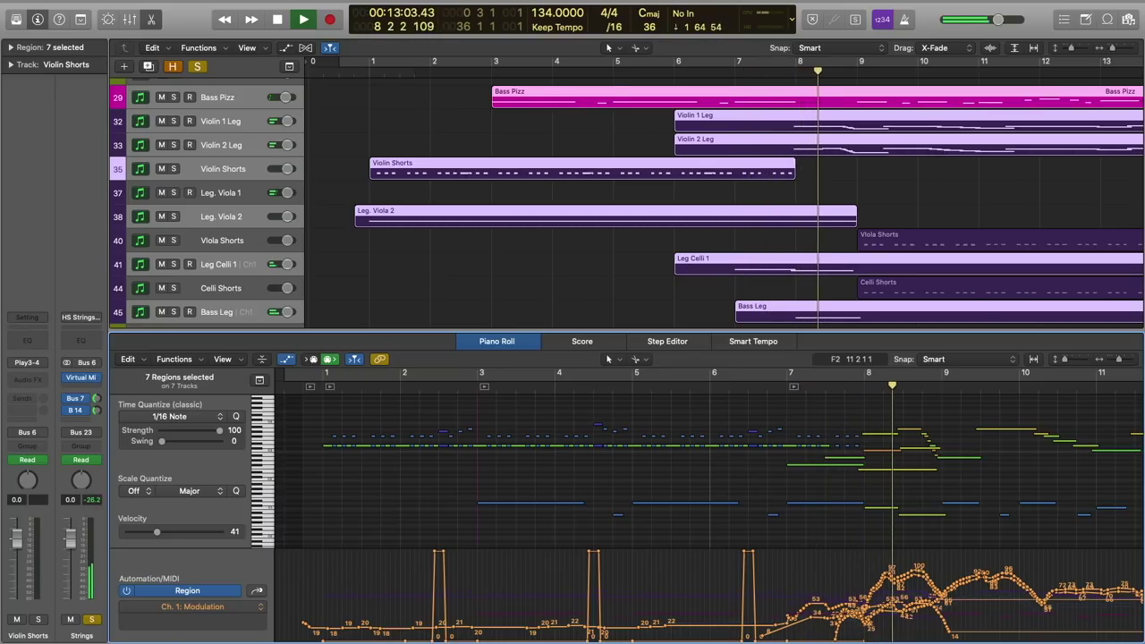
Step: Stop playback and narrow the Piano Roll to the Violin Shorts region alone
{"action": "key", "text": "space"}
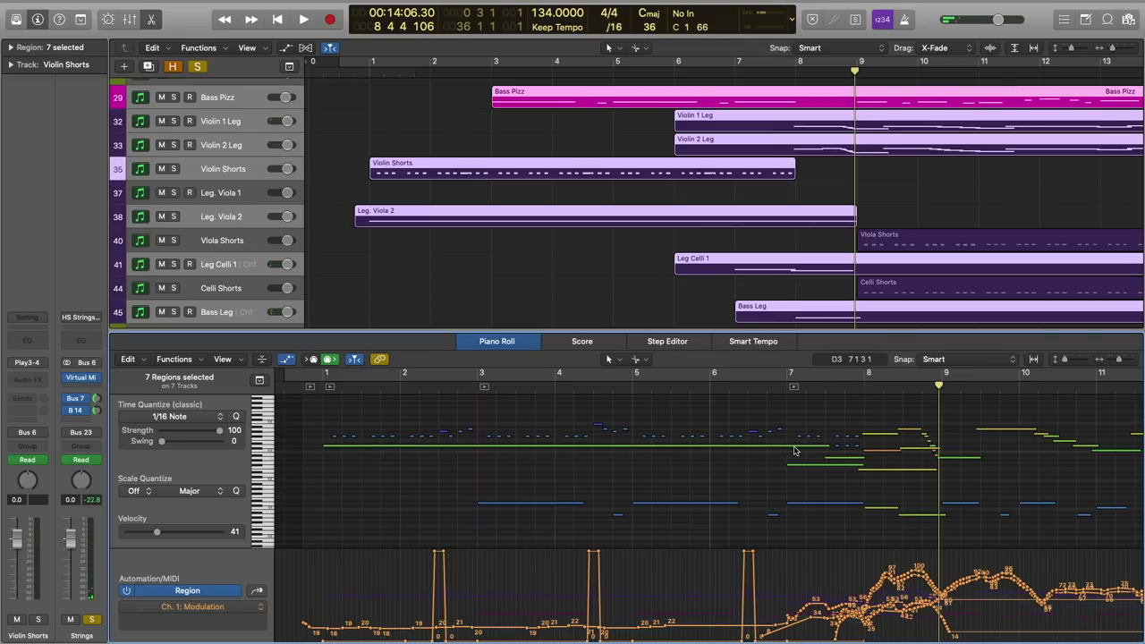
{"action": "left_click", "coordinate": [442, 140]}
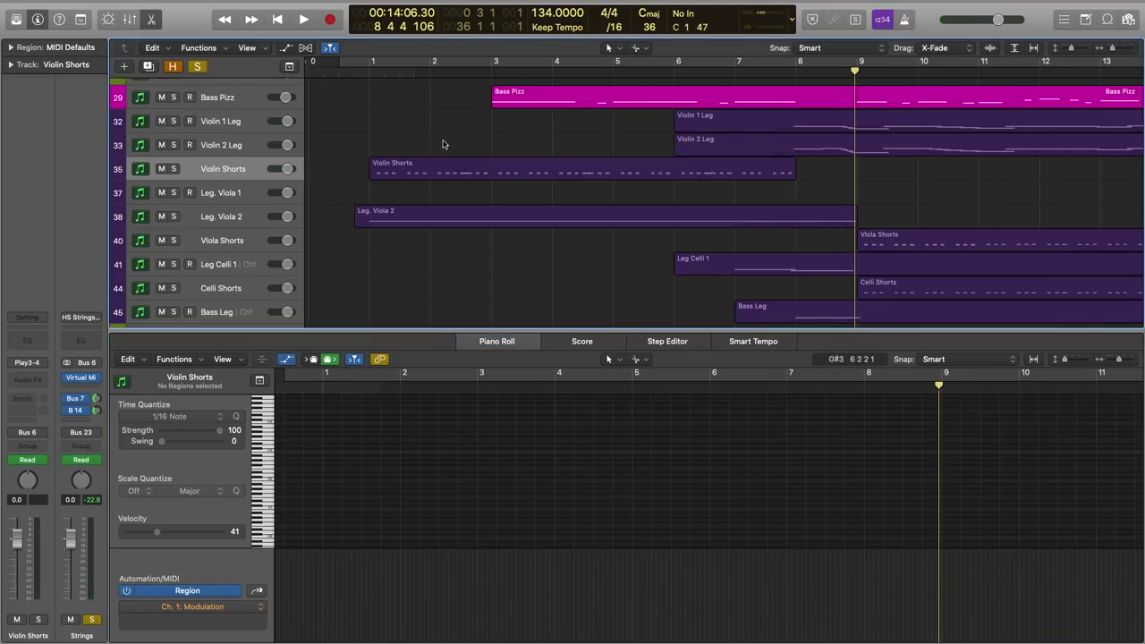
{"action": "left_click", "coordinate": [457, 176]}
{"action": "left_click", "coordinate": [476, 498]}
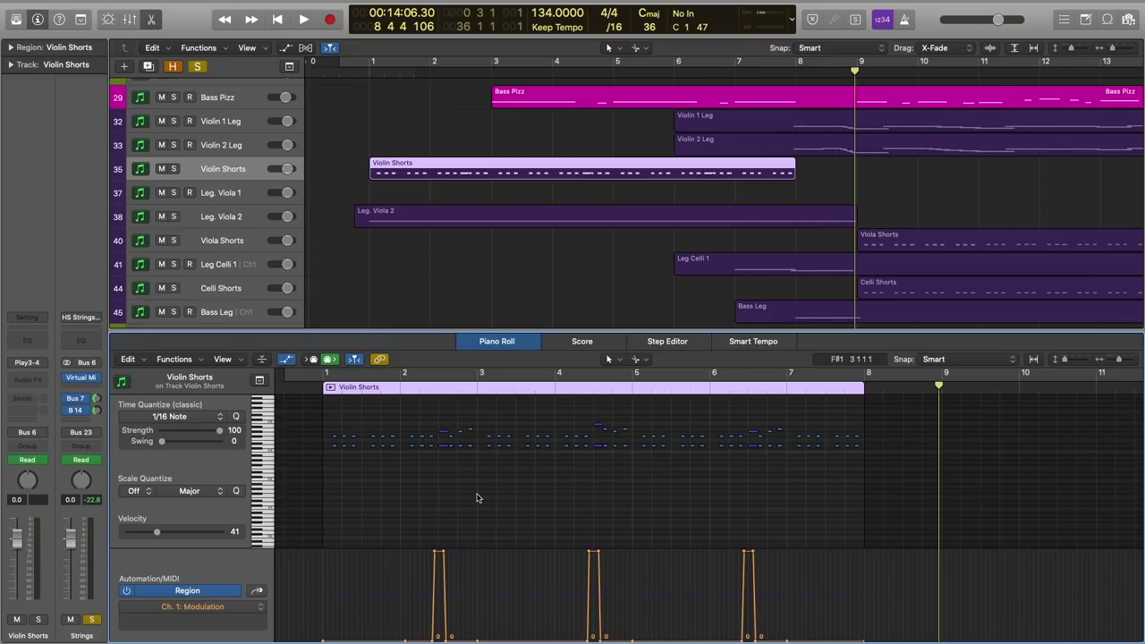
Step: Audition Violin Shorts zoomed in from bar 2, then enlarge the tracks area and deselect it
{"action": "left_click", "coordinate": [399, 386]}
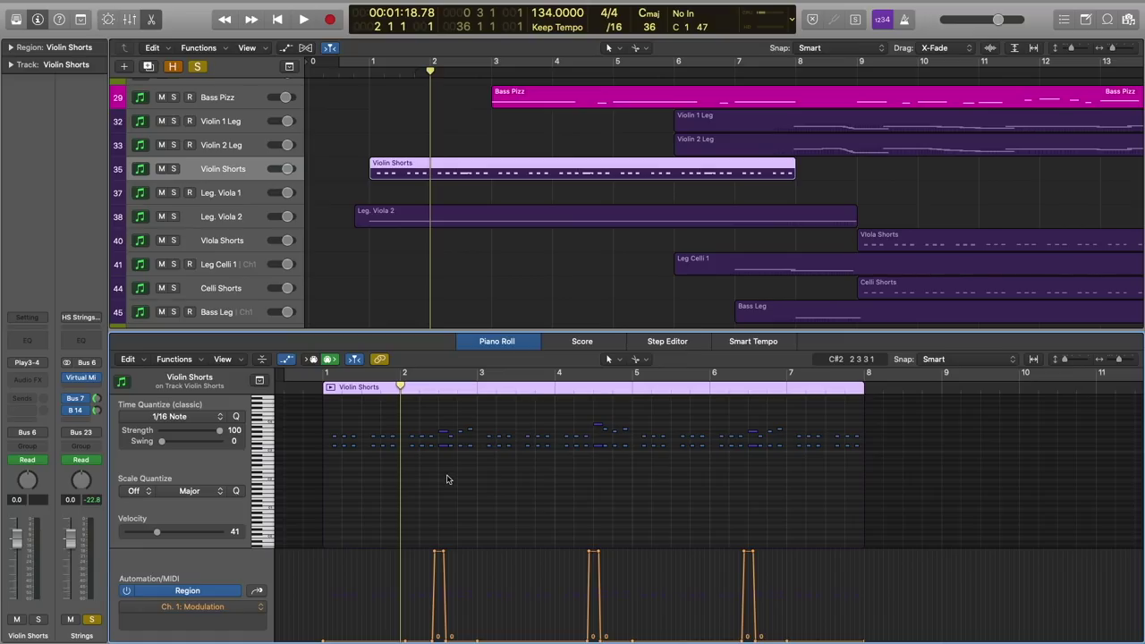
{"action": "key", "text": "super+Right"}
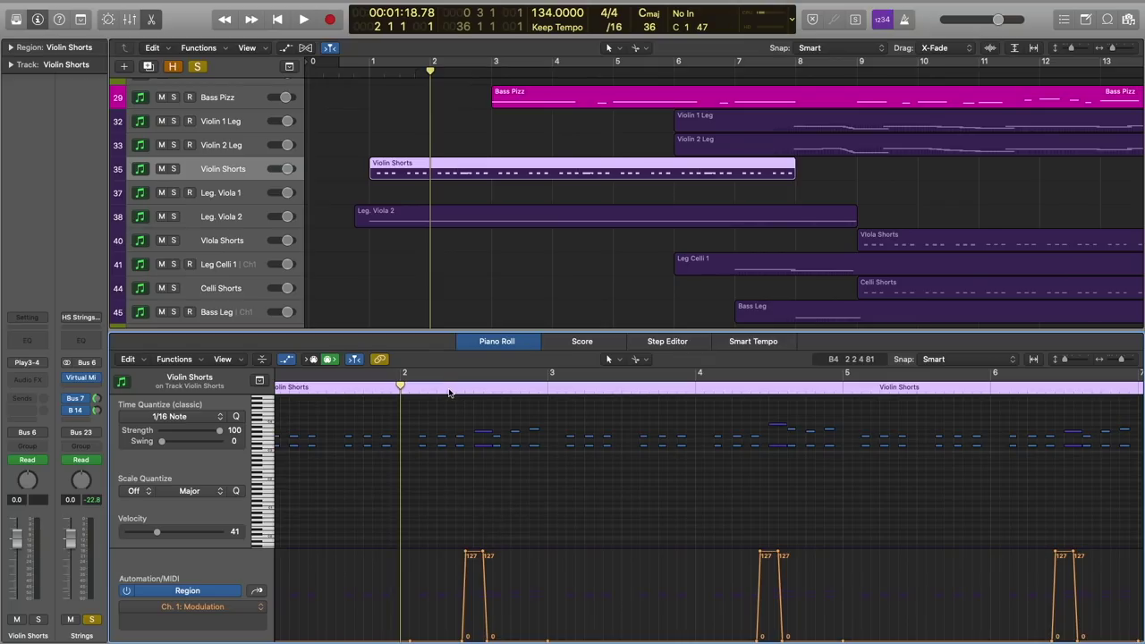
{"action": "key", "text": "space"}
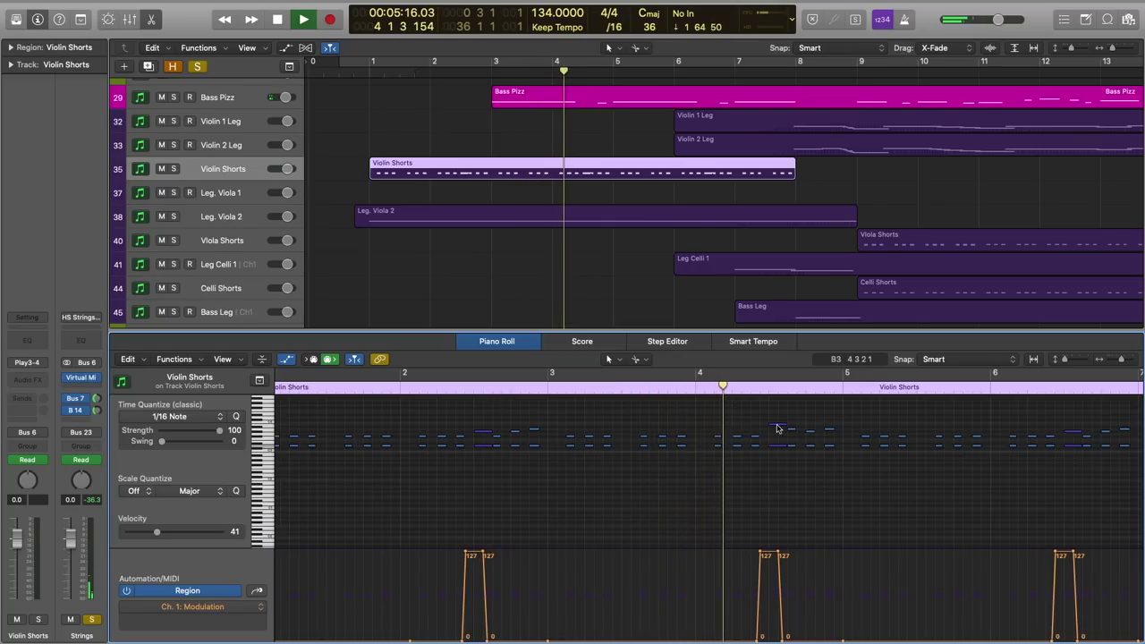
{"action": "key", "text": "space"}
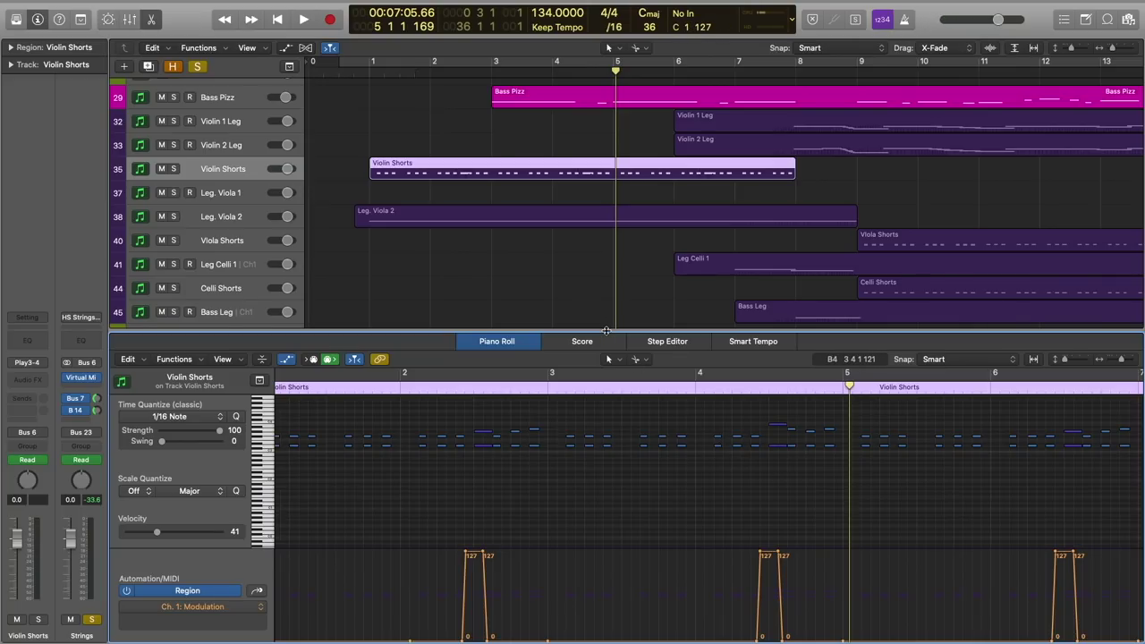
{"action": "left_click_drag", "start_coordinate": [606, 331], "coordinate": [607, 636]}
{"action": "left_click", "coordinate": [577, 307]}
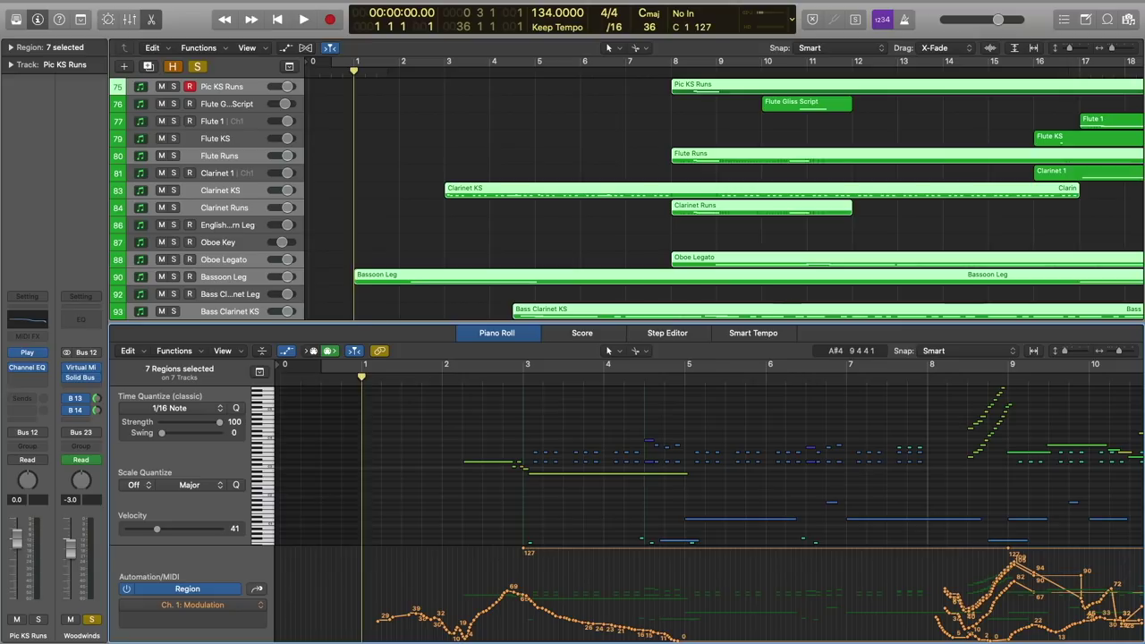
Step: Play through the woodwind section, then move the playhead back to bar 3
{"action": "key", "text": "space"}
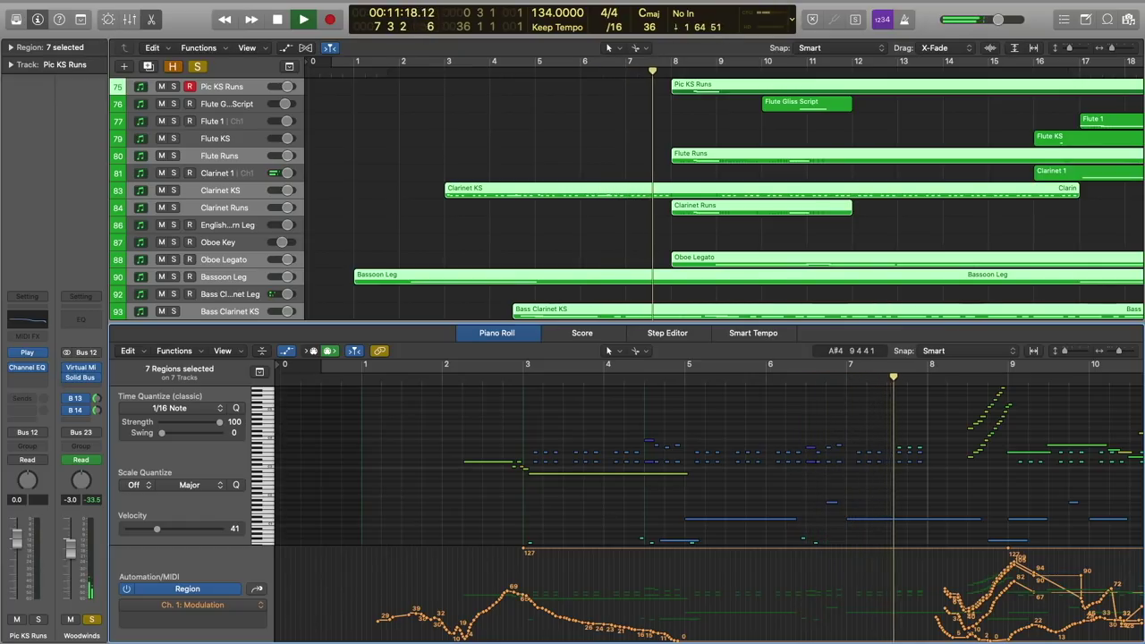
{"action": "scroll", "coordinate": [955, 467], "scroll_direction": "up", "scroll_amount": 2}
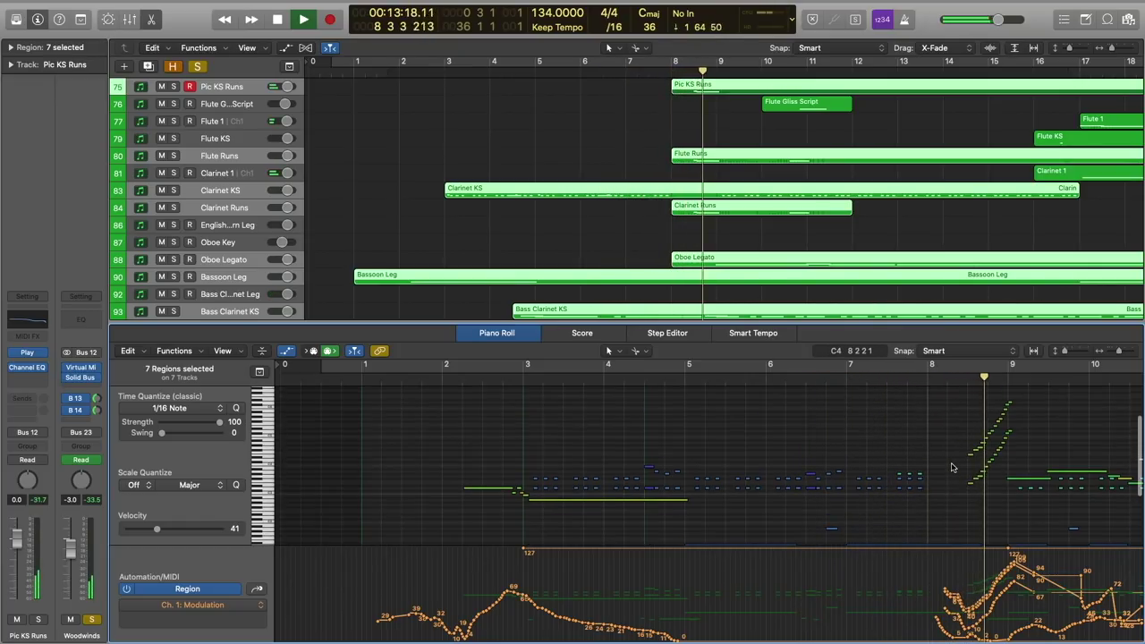
{"action": "key", "text": "space"}
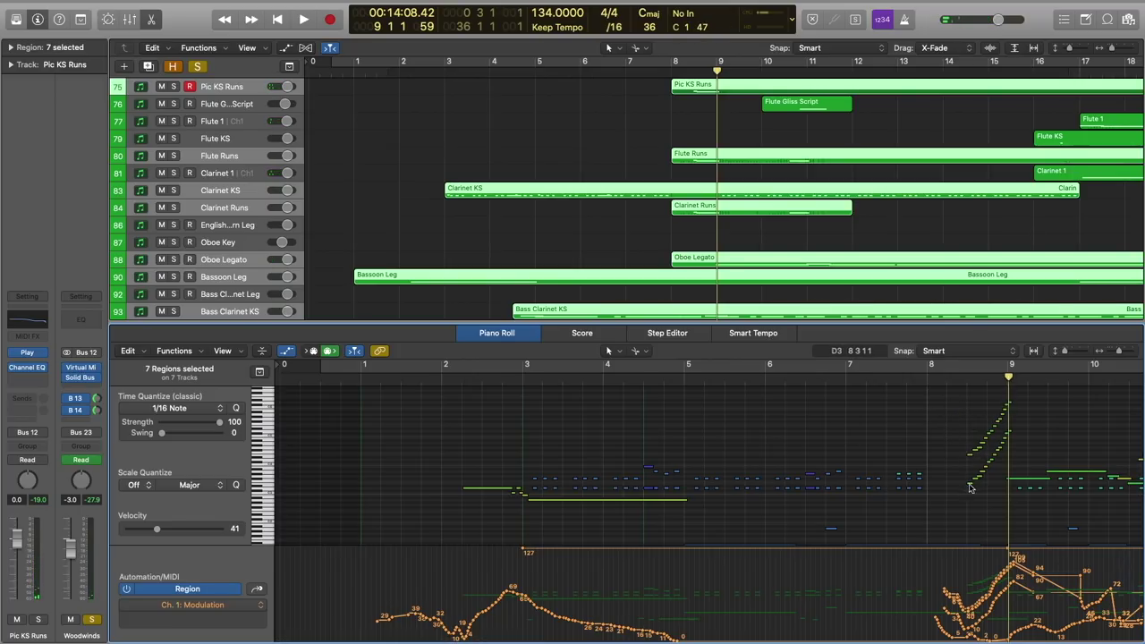
{"action": "scroll", "coordinate": [575, 432], "scroll_direction": "down", "scroll_amount": 2}
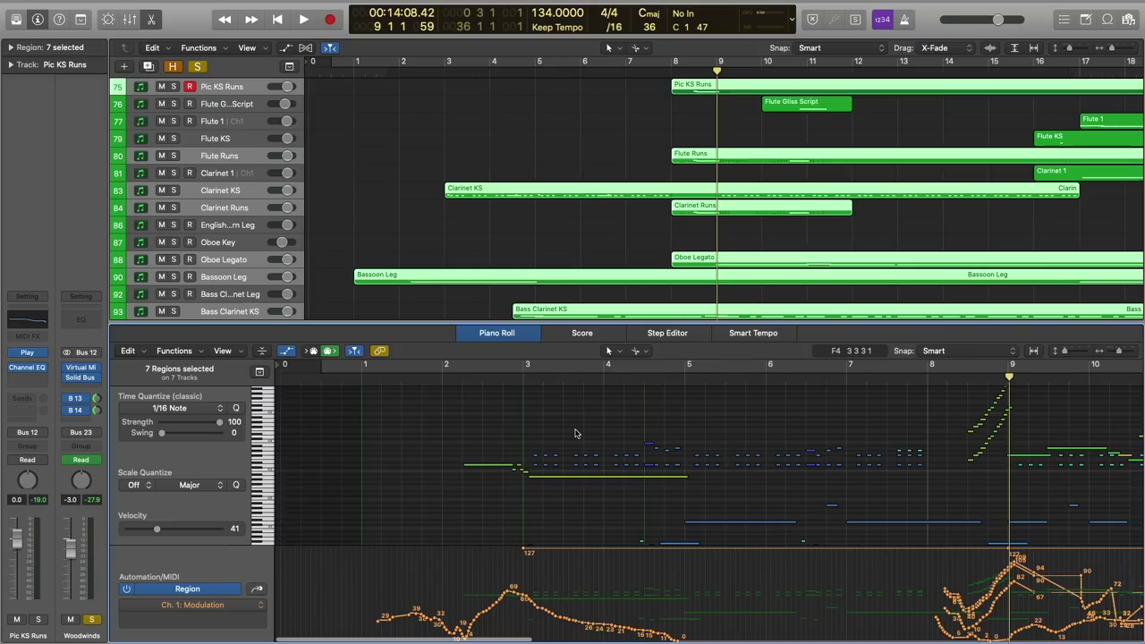
{"action": "scroll", "coordinate": [575, 434], "scroll_direction": "down", "scroll_amount": 2}
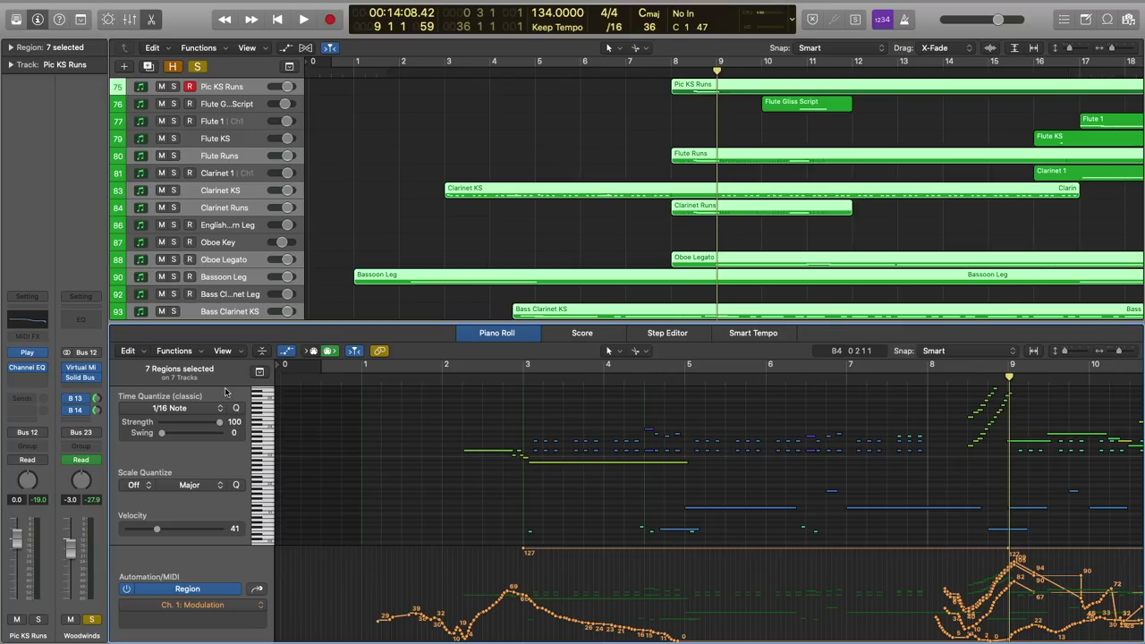
{"action": "left_click", "coordinate": [522, 378]}
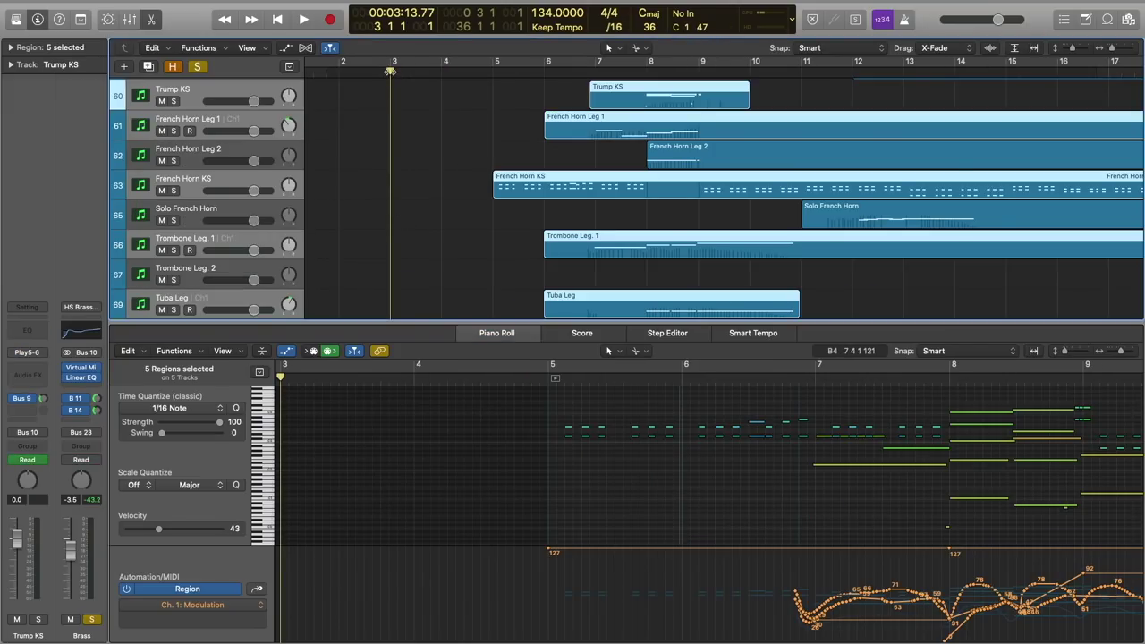
Step: Play the brass regions from bar 3, stop at bar 9, and focus the note editor there
{"action": "key", "text": "space"}
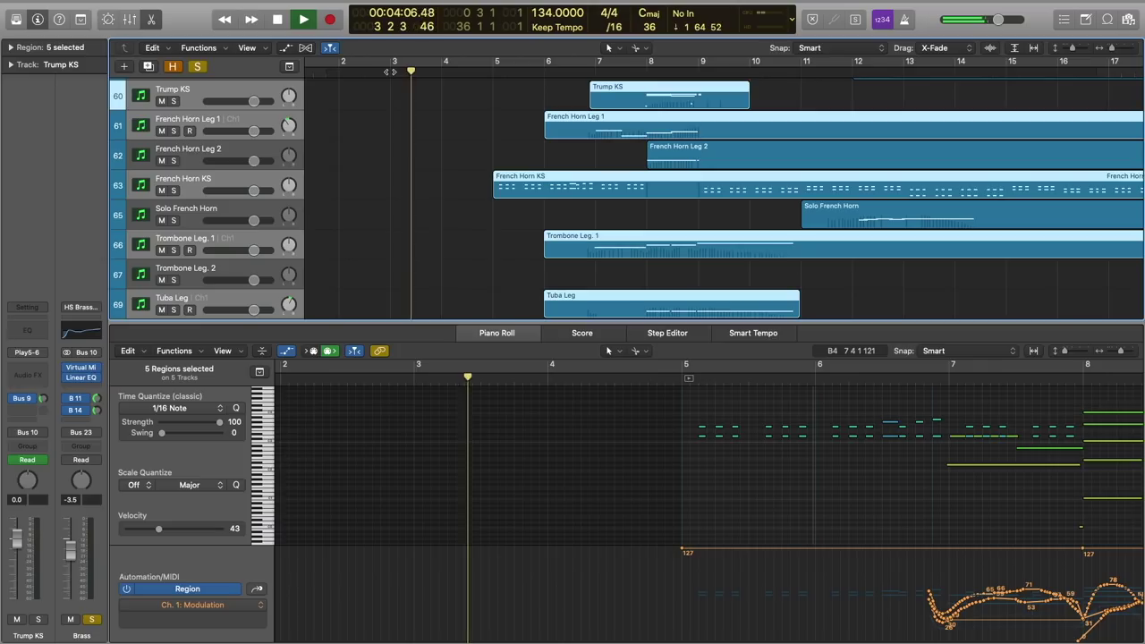
{"action": "scroll", "coordinate": [788, 489], "scroll_direction": "left", "scroll_amount": 1}
{"action": "scroll", "coordinate": [788, 489], "scroll_direction": "right", "scroll_amount": 3}
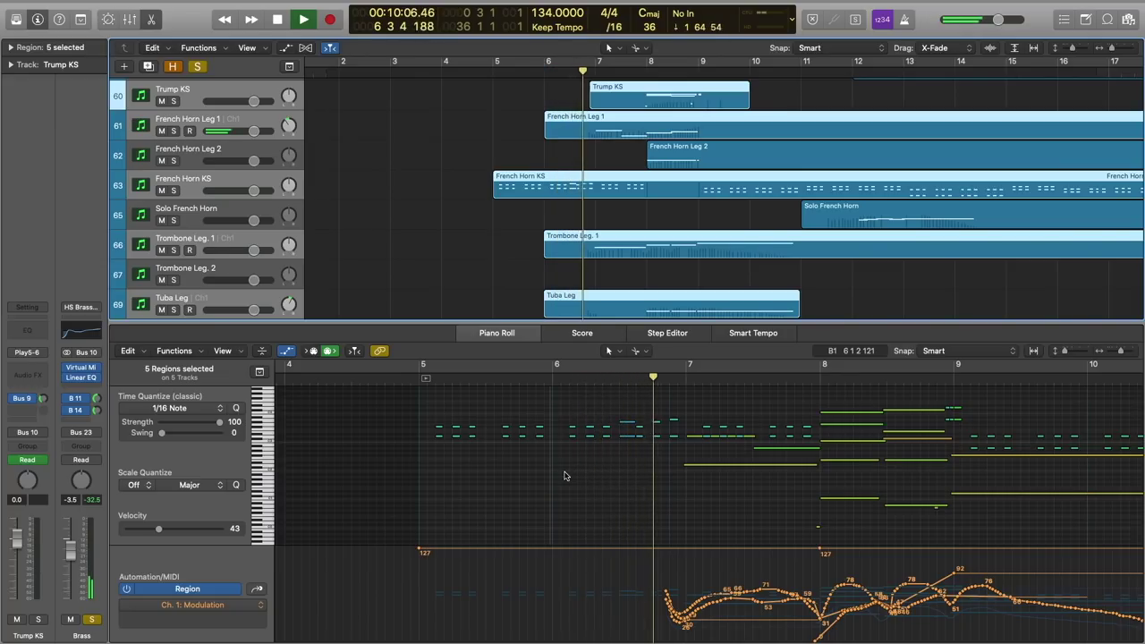
{"action": "scroll", "coordinate": [562, 473], "scroll_direction": "right", "scroll_amount": 2}
{"action": "scroll", "coordinate": [563, 472], "scroll_direction": "right", "scroll_amount": 1}
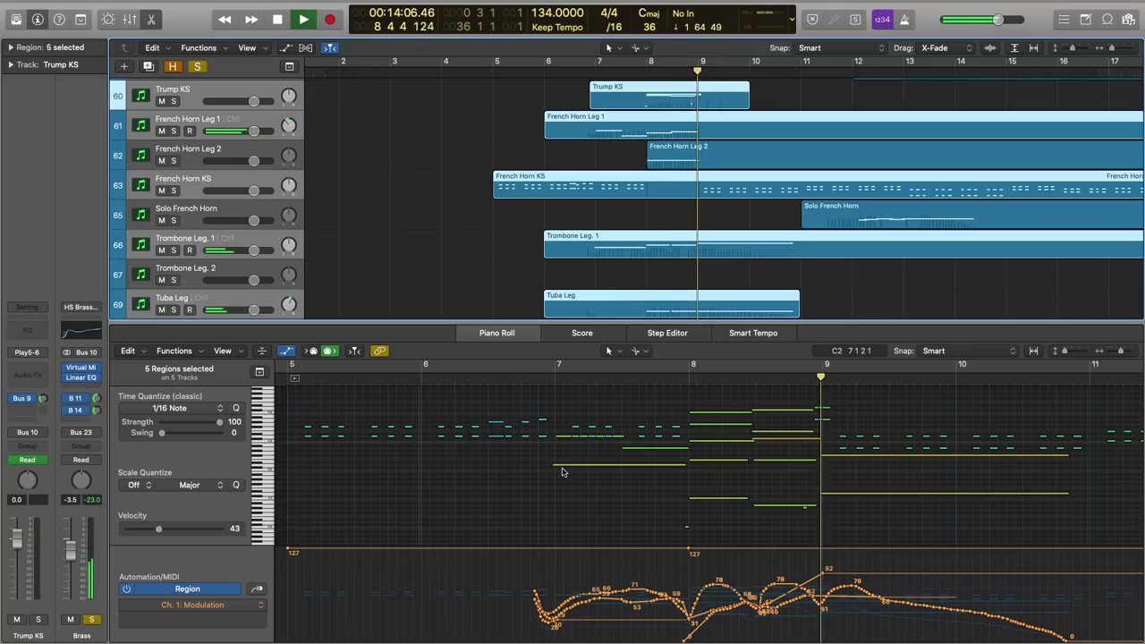
{"action": "key", "text": "space"}
{"action": "scroll", "coordinate": [809, 410], "scroll_direction": "right", "scroll_amount": 1}
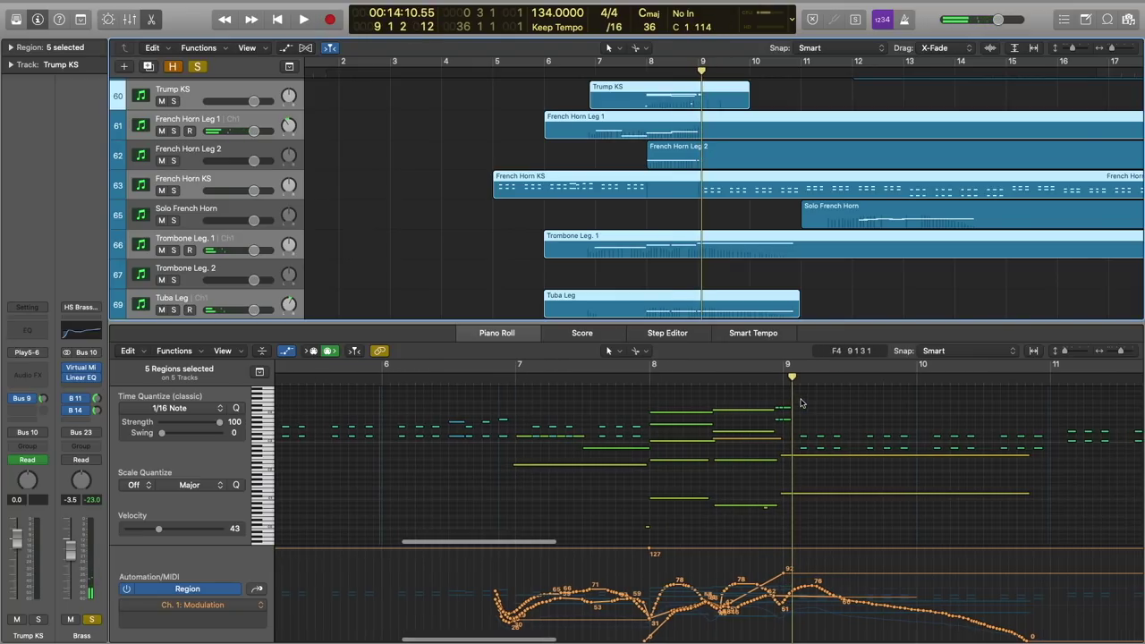
{"action": "scroll", "coordinate": [760, 407], "scroll_direction": "up", "scroll_amount": 3}
{"action": "left_click", "coordinate": [742, 409]}
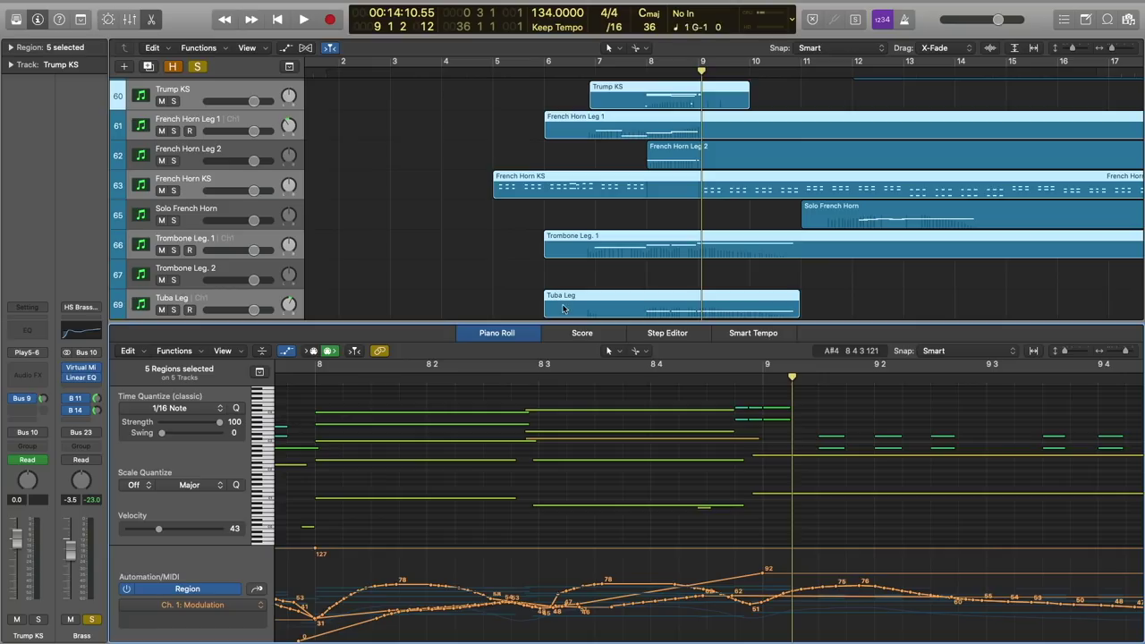
Step: Hide the Piano Roll, zoom out to bars 1–25, and solo the Harp and Perc Sum tracks
{"action": "key", "text": "e"}
{"action": "scroll", "coordinate": [474, 391], "scroll_direction": "down", "scroll_amount": 10}
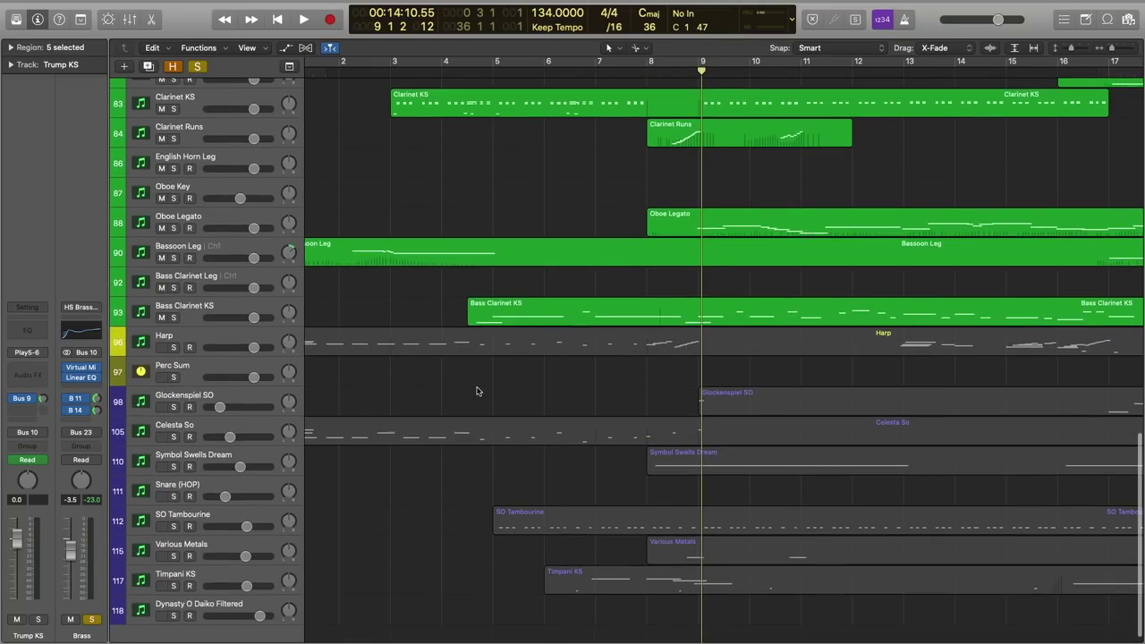
{"action": "key", "text": "super+Left"}
{"action": "scroll", "coordinate": [476, 391], "scroll_direction": "down", "scroll_amount": 1}
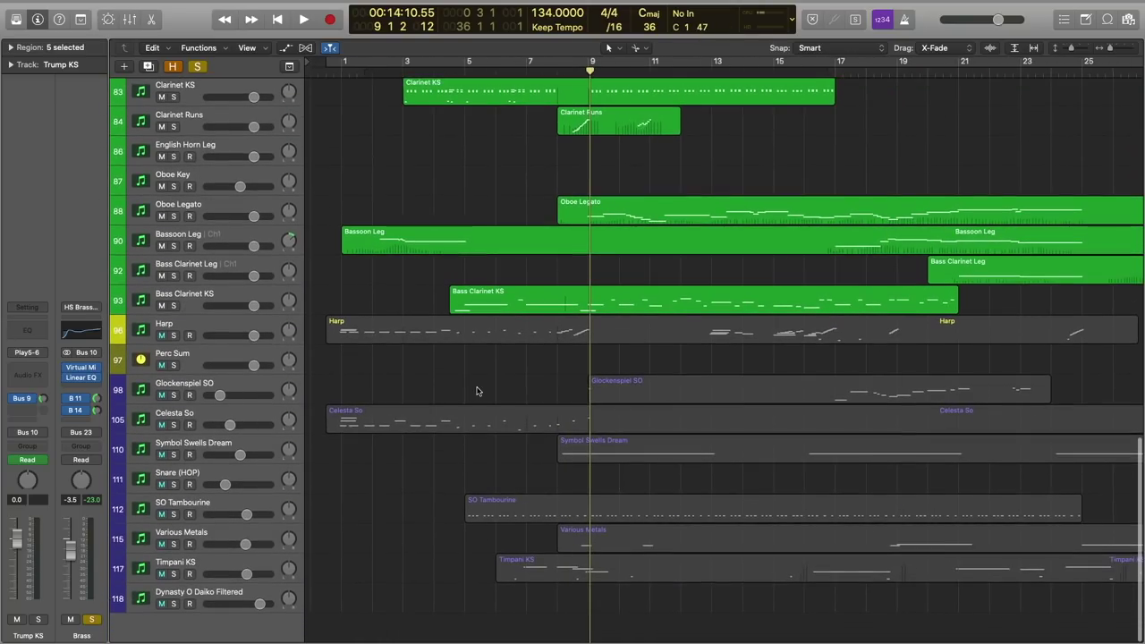
{"action": "left_click", "coordinate": [174, 335]}
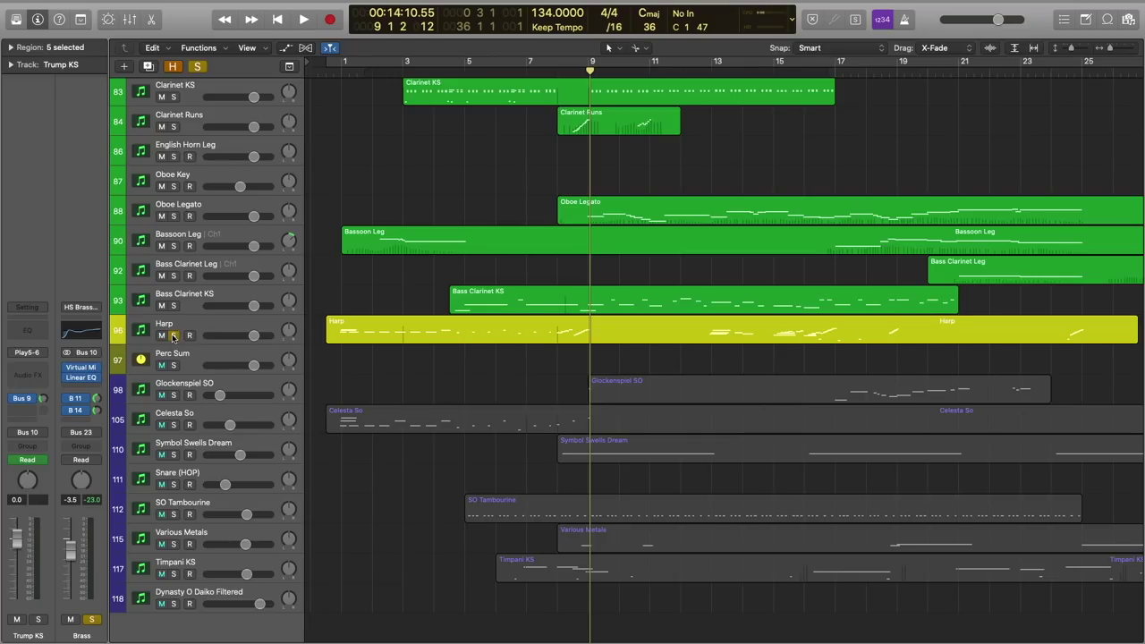
{"action": "left_click", "coordinate": [202, 418]}
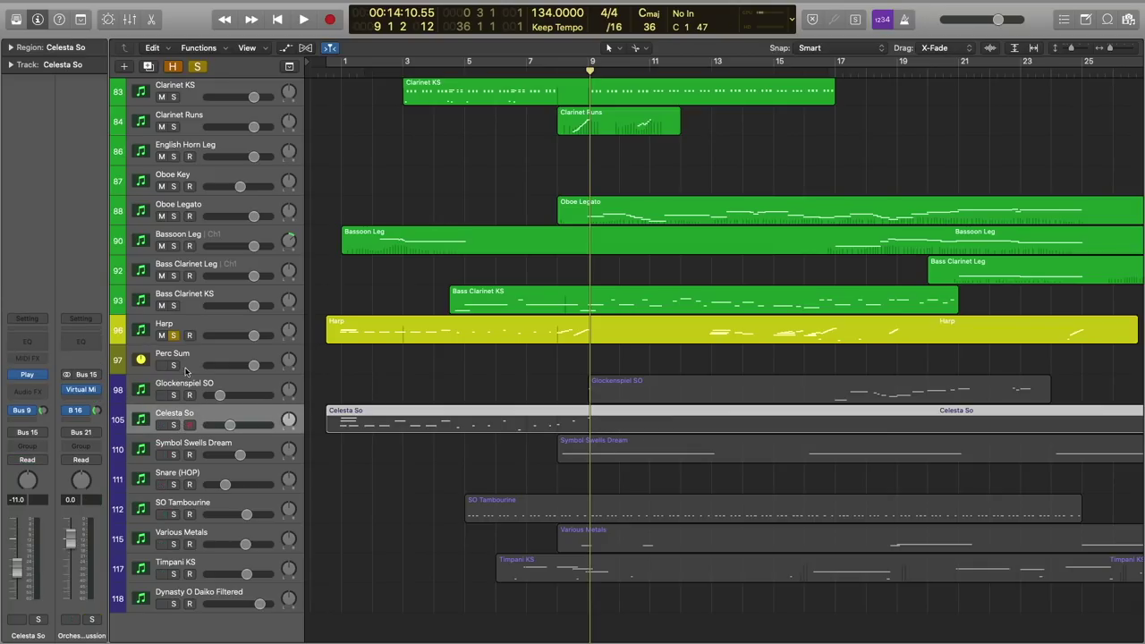
{"action": "left_click", "coordinate": [175, 365]}
{"action": "scroll", "coordinate": [463, 385], "scroll_direction": "up", "scroll_amount": 1}
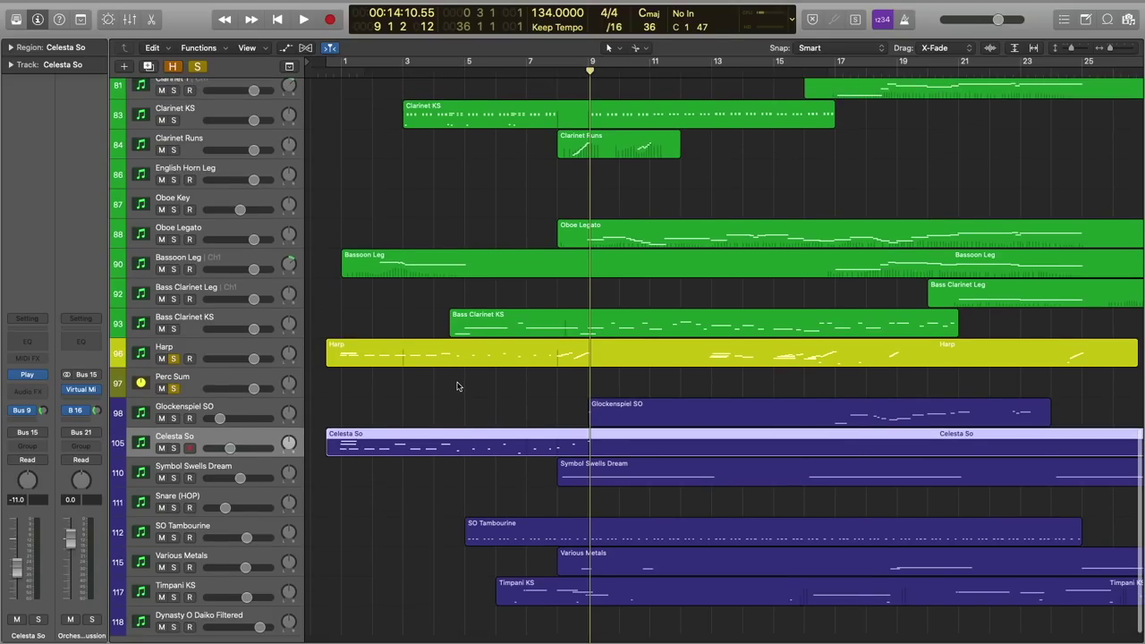
Step: Reopen the Piano Roll and play the soloed harp and percussion parts from bar 1
{"action": "key", "text": "e"}
{"action": "key", "text": "Return"}
{"action": "key", "text": "space"}
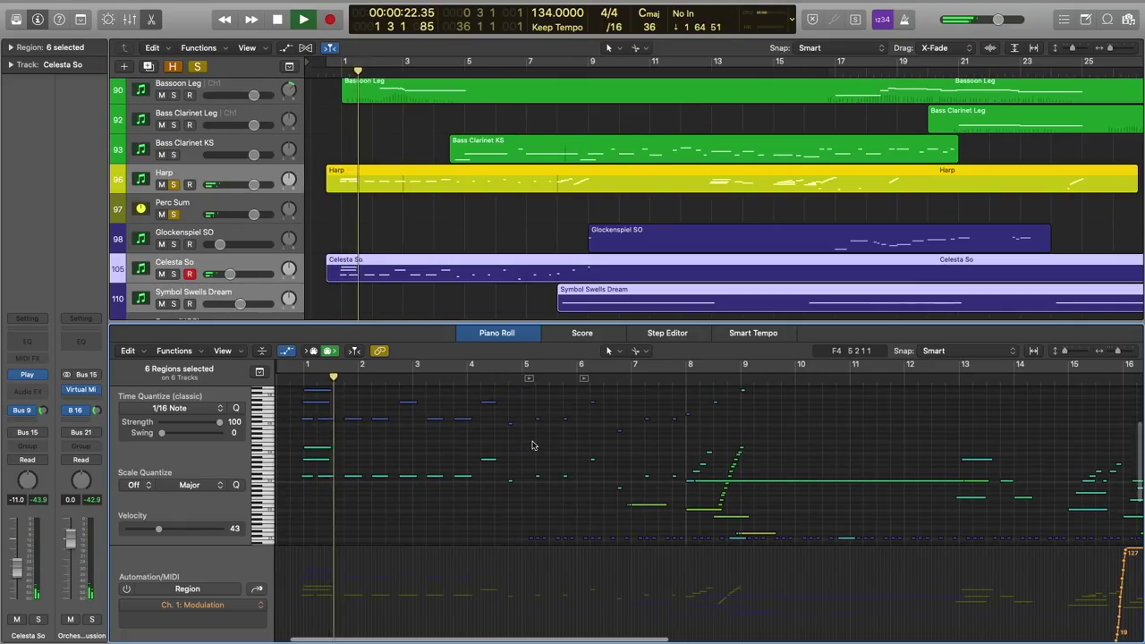
{"action": "scroll", "coordinate": [439, 439], "scroll_direction": "up", "scroll_amount": 1}
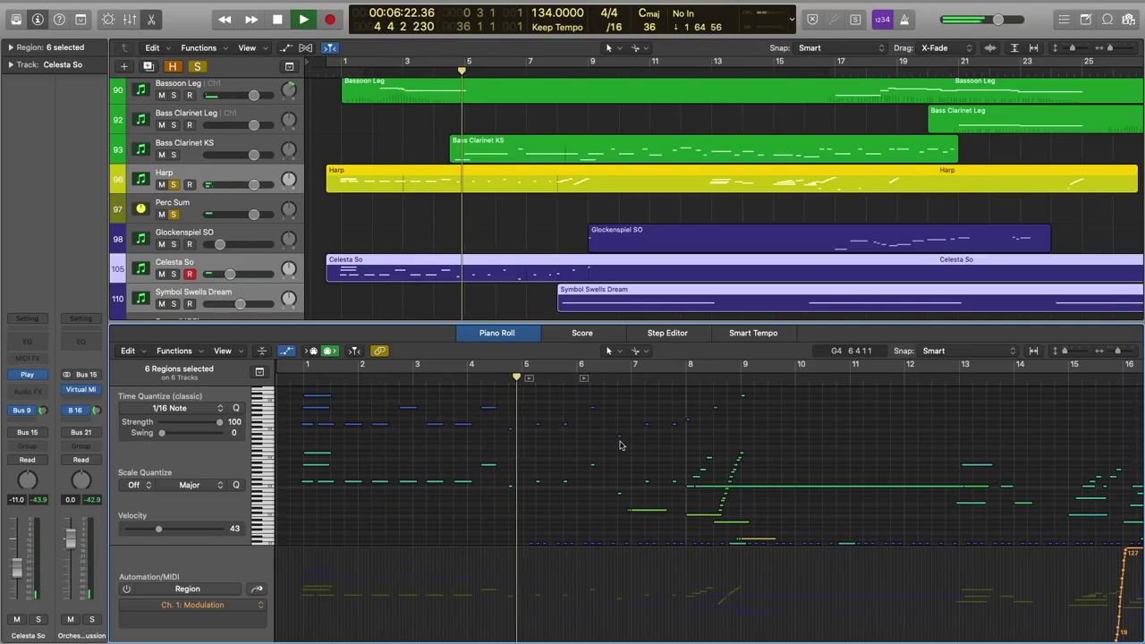
{"action": "scroll", "coordinate": [621, 445], "scroll_direction": "down", "scroll_amount": 2}
{"action": "scroll", "coordinate": [624, 446], "scroll_direction": "up", "scroll_amount": 1}
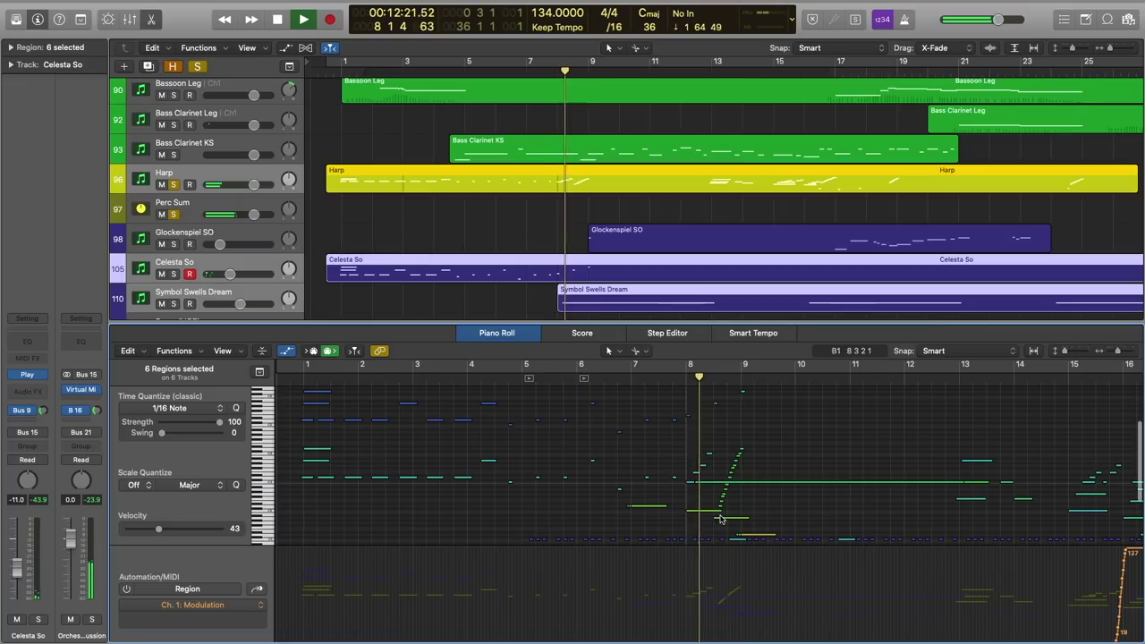
{"action": "scroll", "coordinate": [721, 484], "scroll_direction": "up", "scroll_amount": 3}
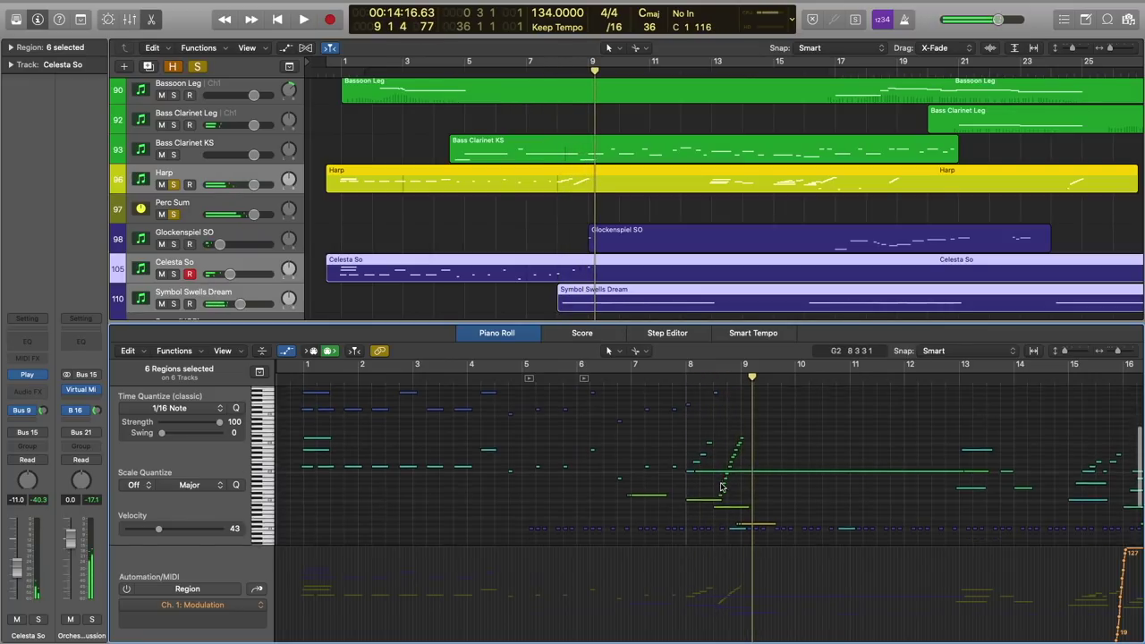
{"action": "scroll", "coordinate": [721, 484], "scroll_direction": "down", "scroll_amount": 1}
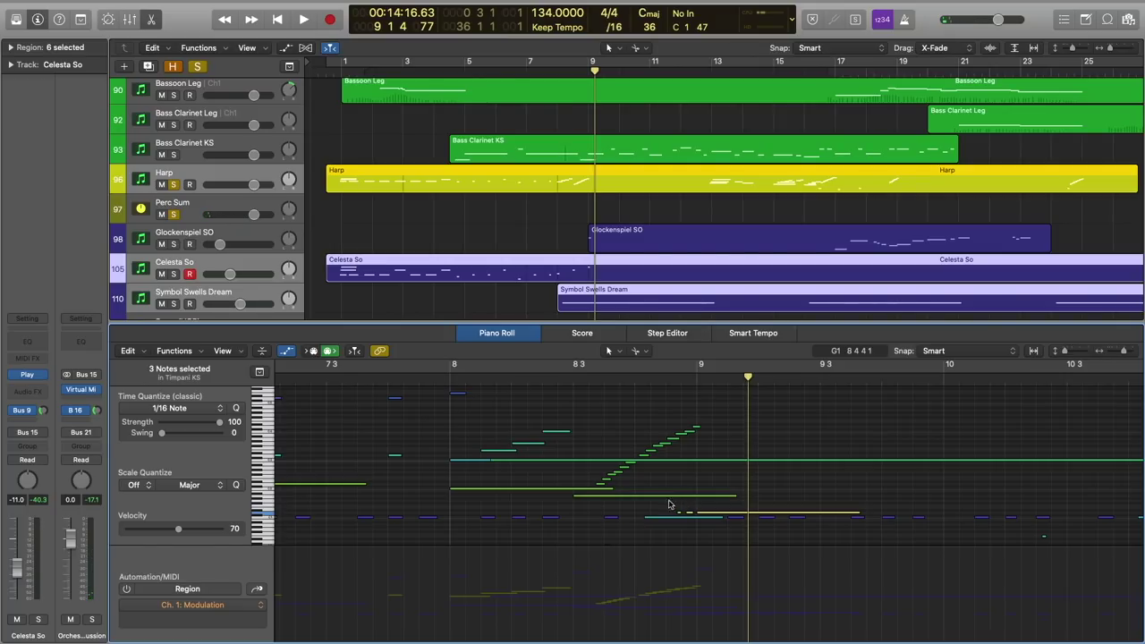
Step: Replay the passage from bar 8 beat 3 and stop at bar 9
{"action": "left_click", "coordinate": [589, 379]}
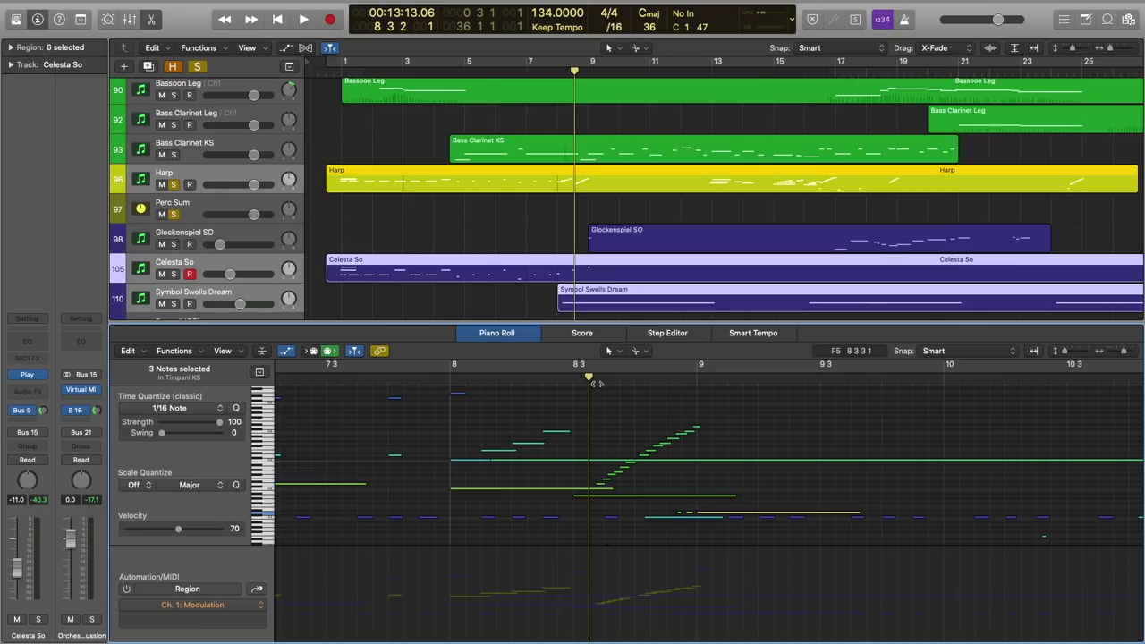
{"action": "key", "text": "space"}
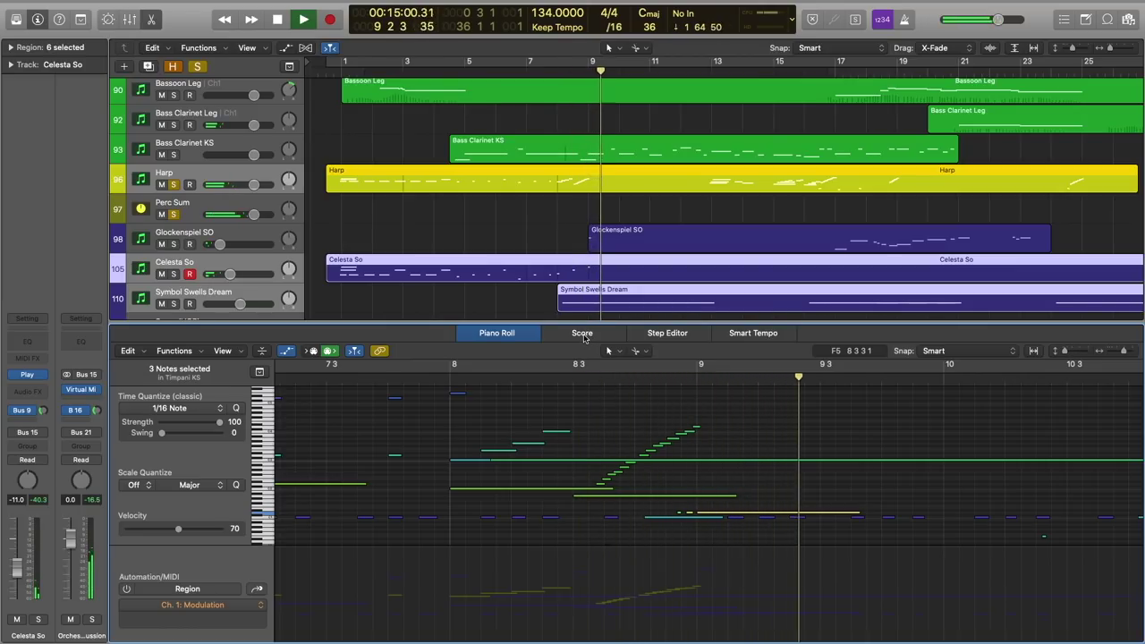
{"action": "key", "text": "space"}
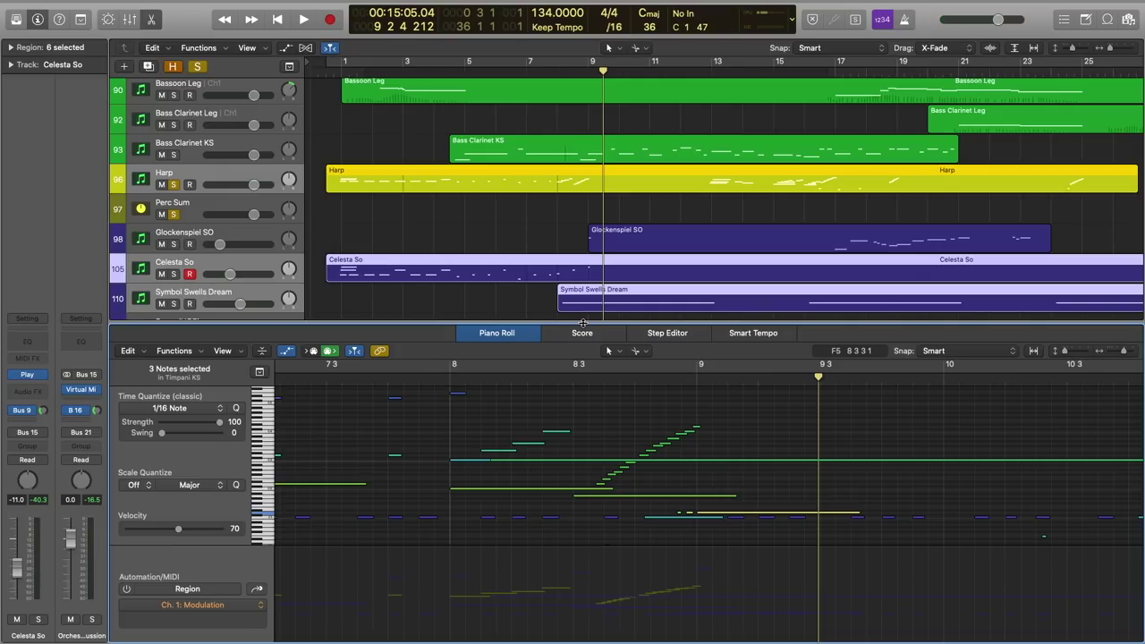
Step: Close the note editor, then stop the string playback near bar 25
{"action": "key", "text": "e"}
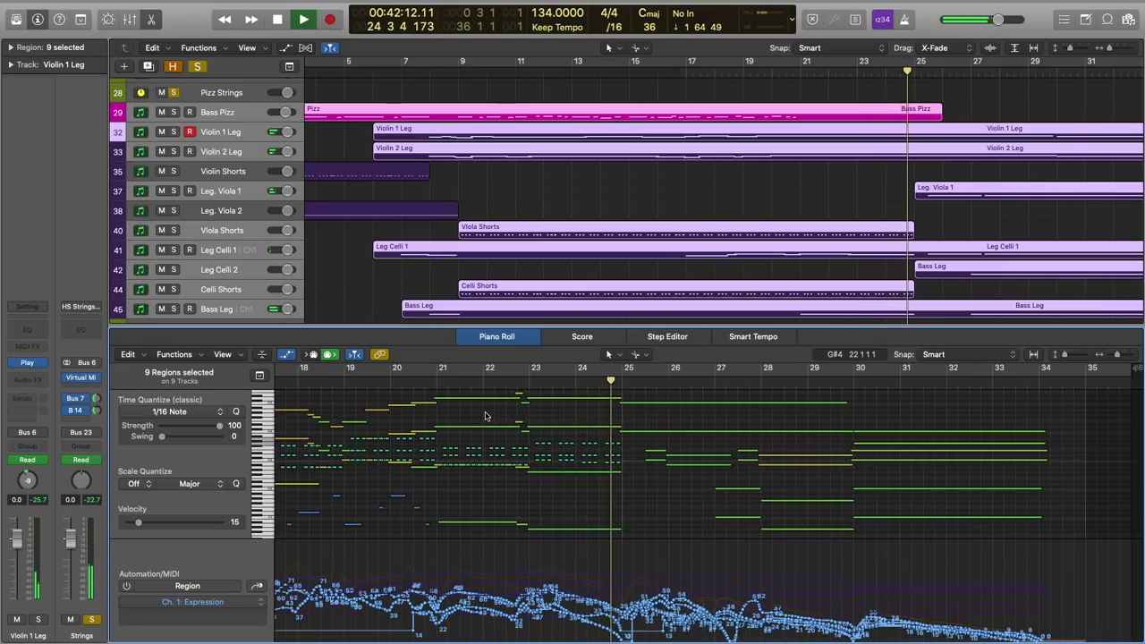
{"action": "key", "text": "space"}
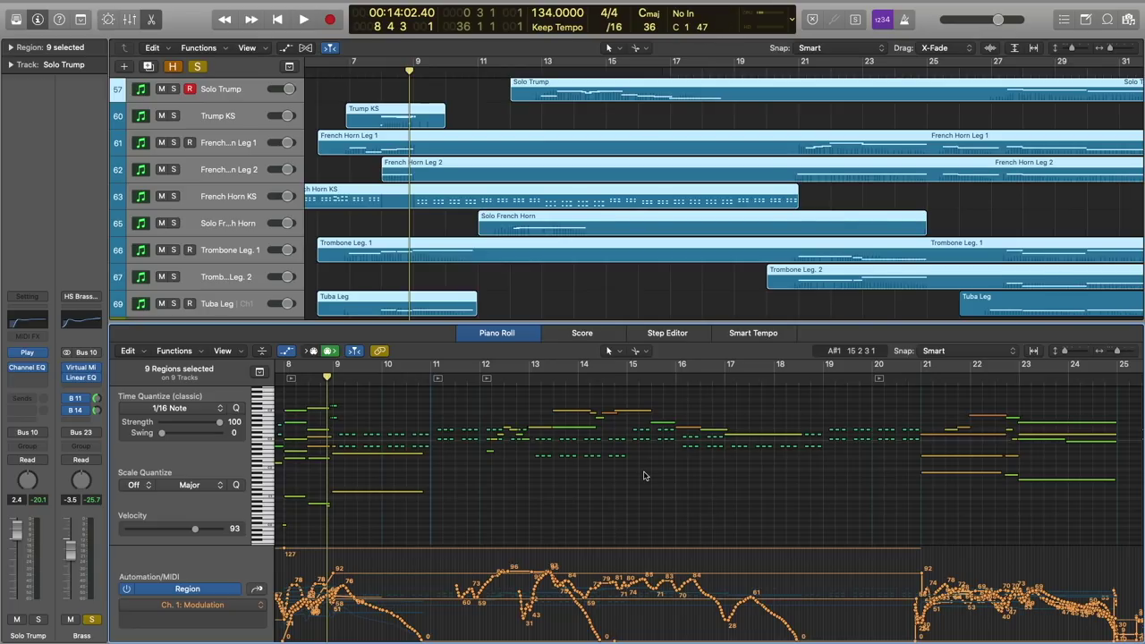
Step: Play the brass regions, then replay from bar 17 and stop near bar 25
{"action": "key", "text": "space"}
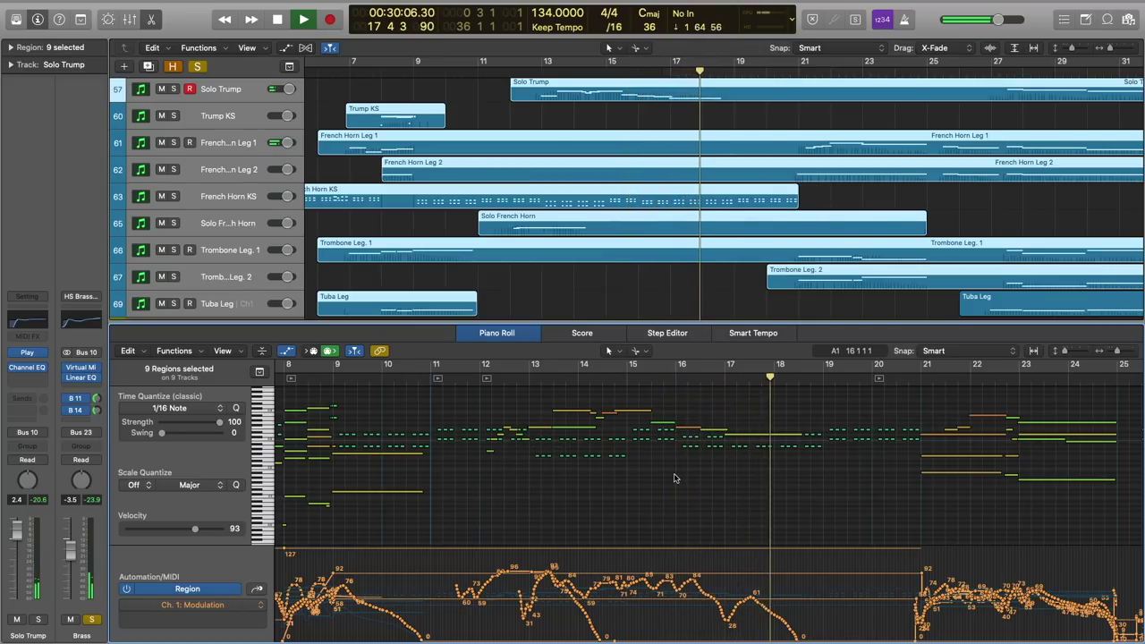
{"action": "key", "text": "space"}
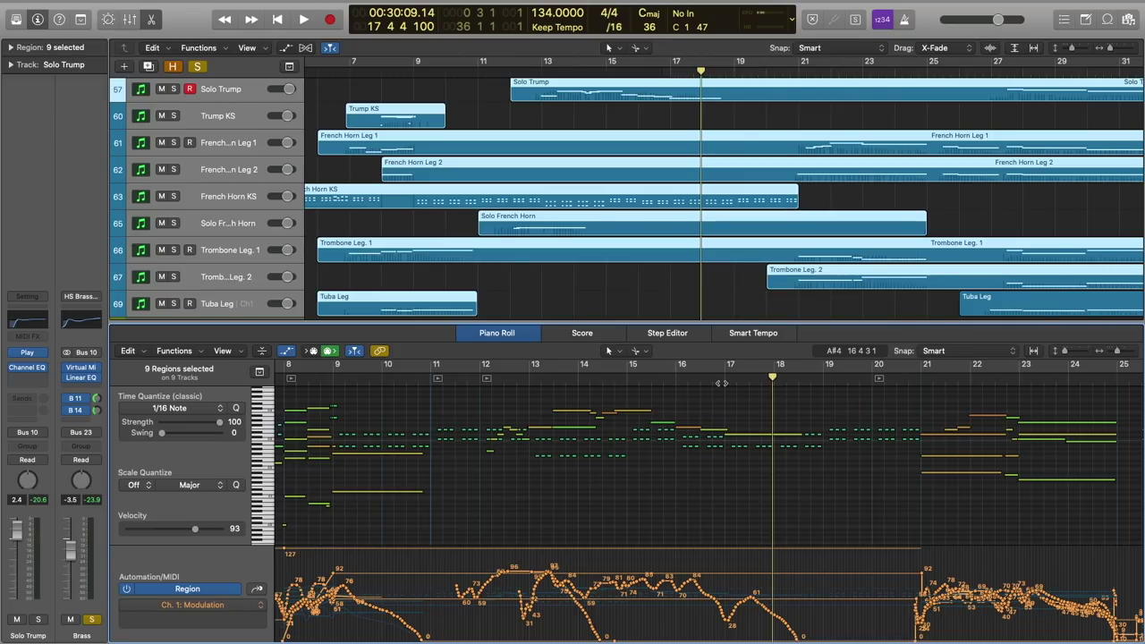
{"action": "left_click", "coordinate": [721, 383]}
{"action": "left_click", "coordinate": [714, 383]}
{"action": "key", "text": "space"}
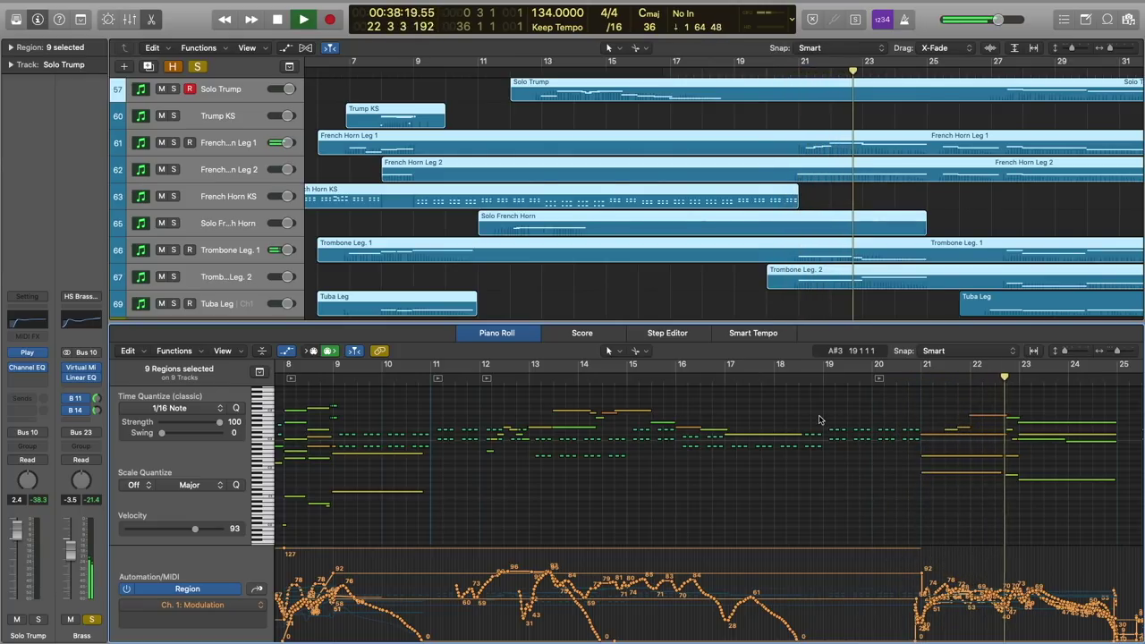
{"action": "scroll", "coordinate": [818, 419], "scroll_direction": "right", "scroll_amount": 10}
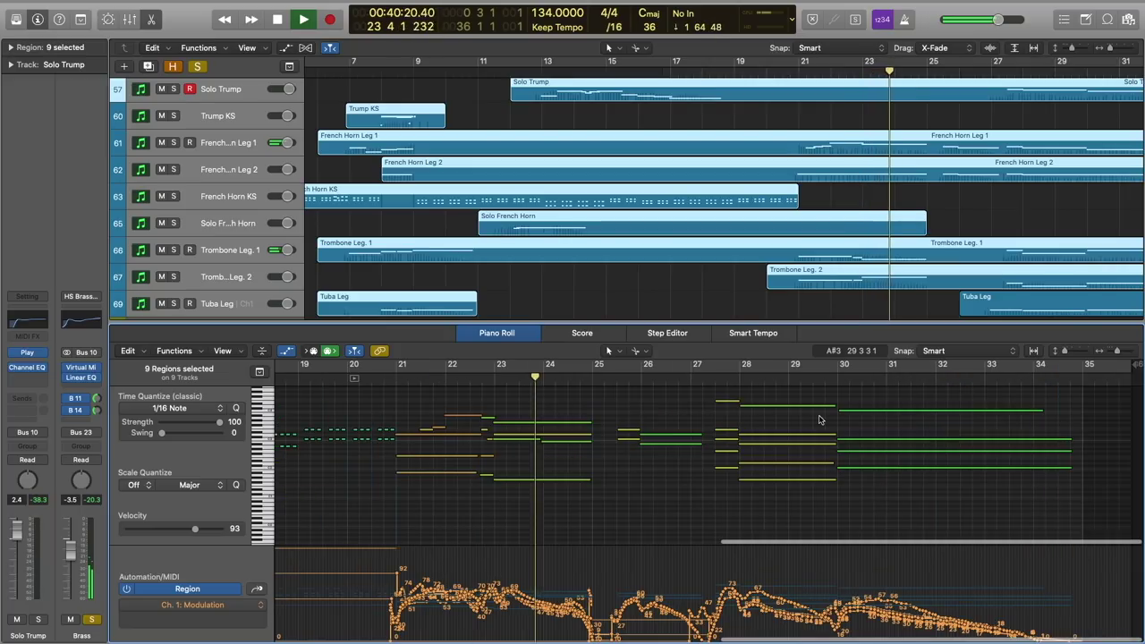
{"action": "key", "text": "space"}
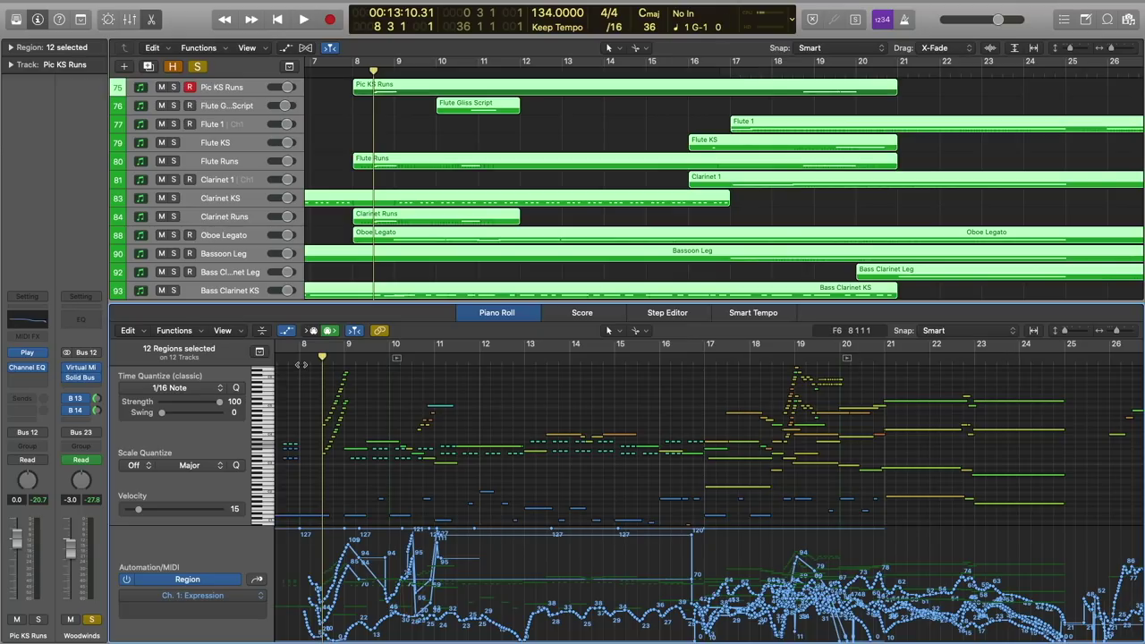
Step: Play the woodwind regions to just past bar 16, checking note pitches and velocities
{"action": "key", "text": "space"}
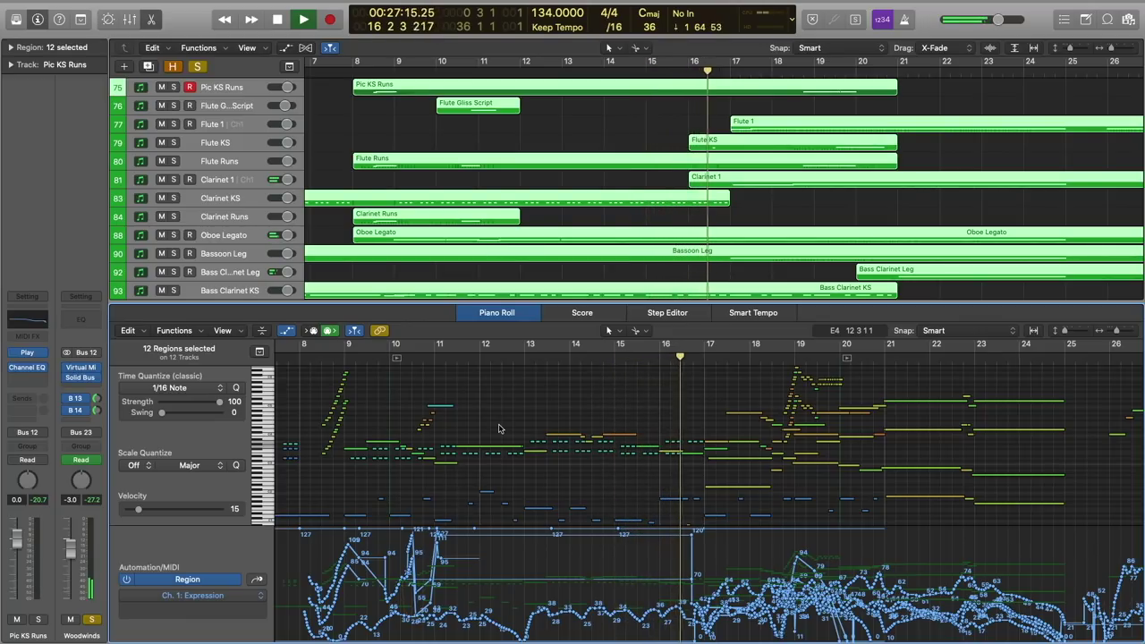
{"action": "key", "text": "space"}
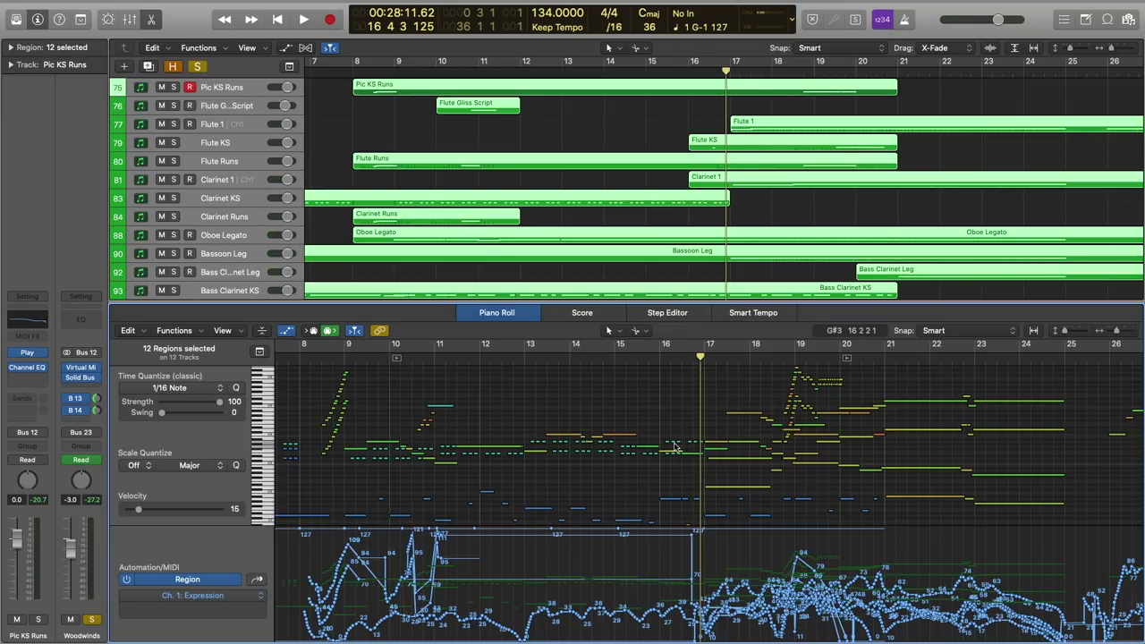
Step: Resume woodwind playback and stop it at bar 24
{"action": "mouse_move", "coordinate": [674, 445]}
{"action": "mouse_move", "coordinate": [726, 462]}
{"action": "mouse_move", "coordinate": [728, 490]}
{"action": "key", "text": "space"}
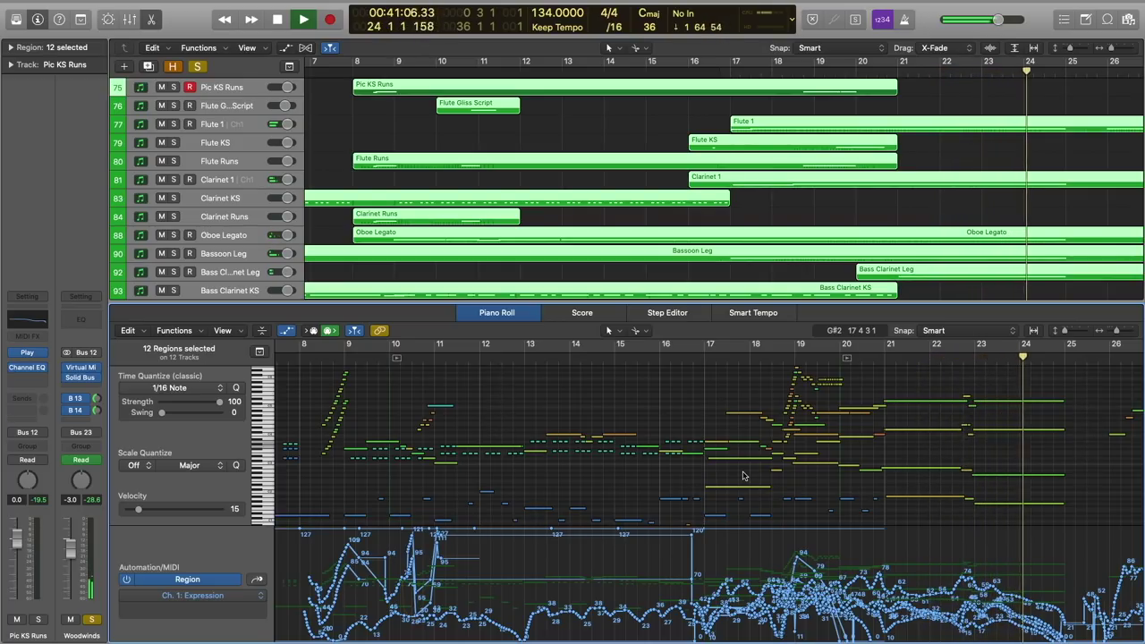
{"action": "key", "text": "space"}
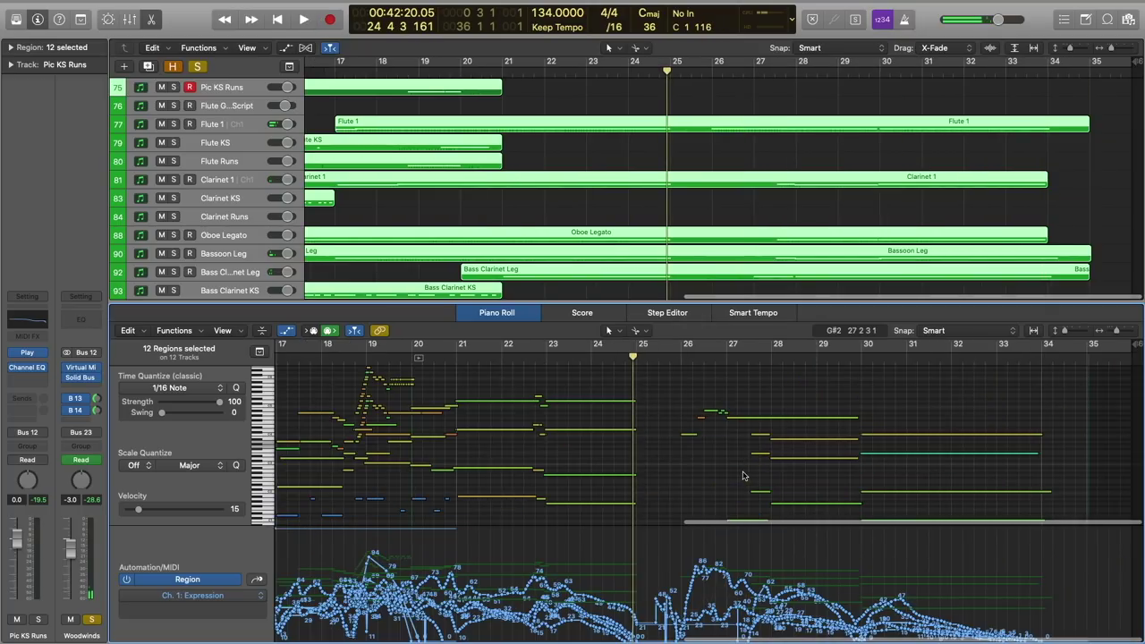
{"action": "scroll", "coordinate": [742, 475], "scroll_direction": "left", "scroll_amount": 3}
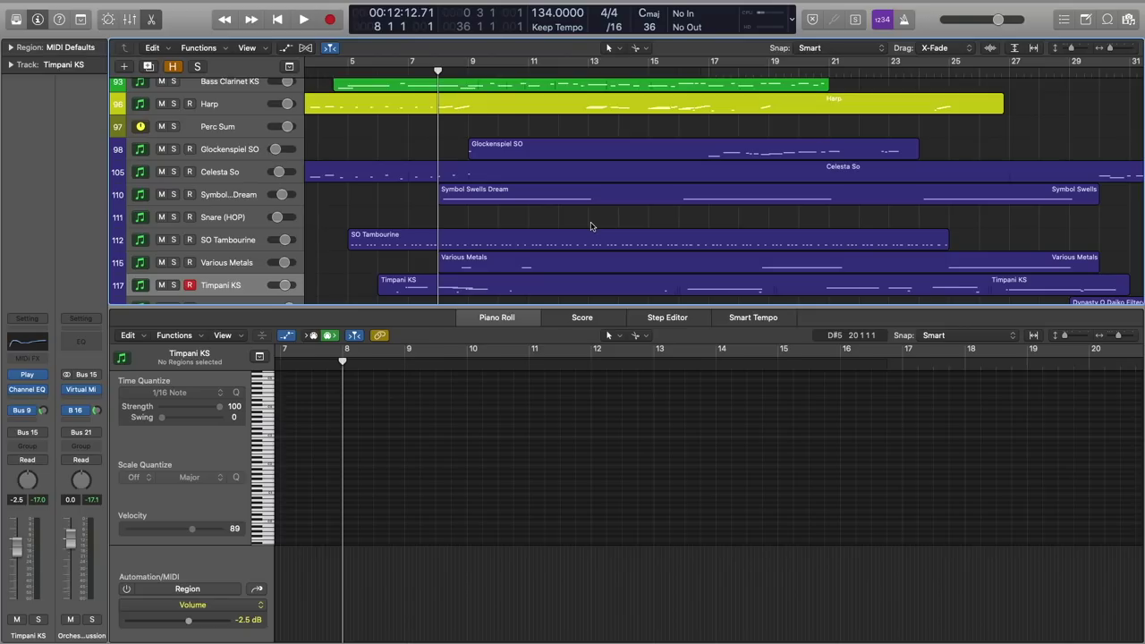
Step: Play the percussion section while viewing the Harp, Glockenspiel SO and Timpani KS notes
{"action": "key", "text": "space"}
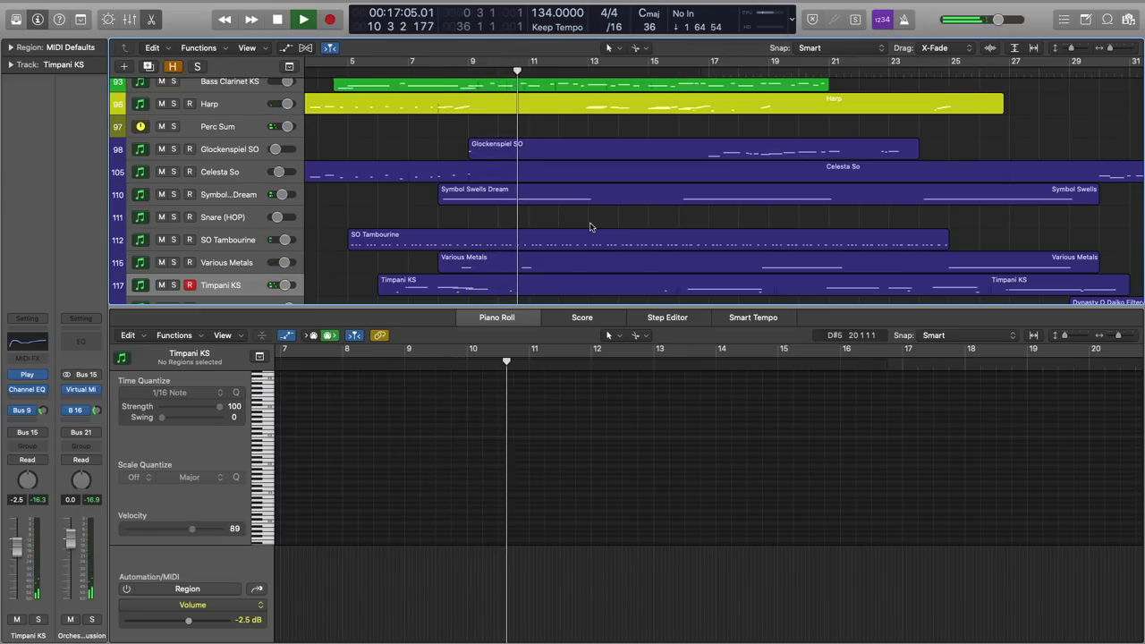
{"action": "left_click", "coordinate": [636, 109]}
{"action": "scroll", "coordinate": [702, 414], "scroll_direction": "right", "scroll_amount": 2}
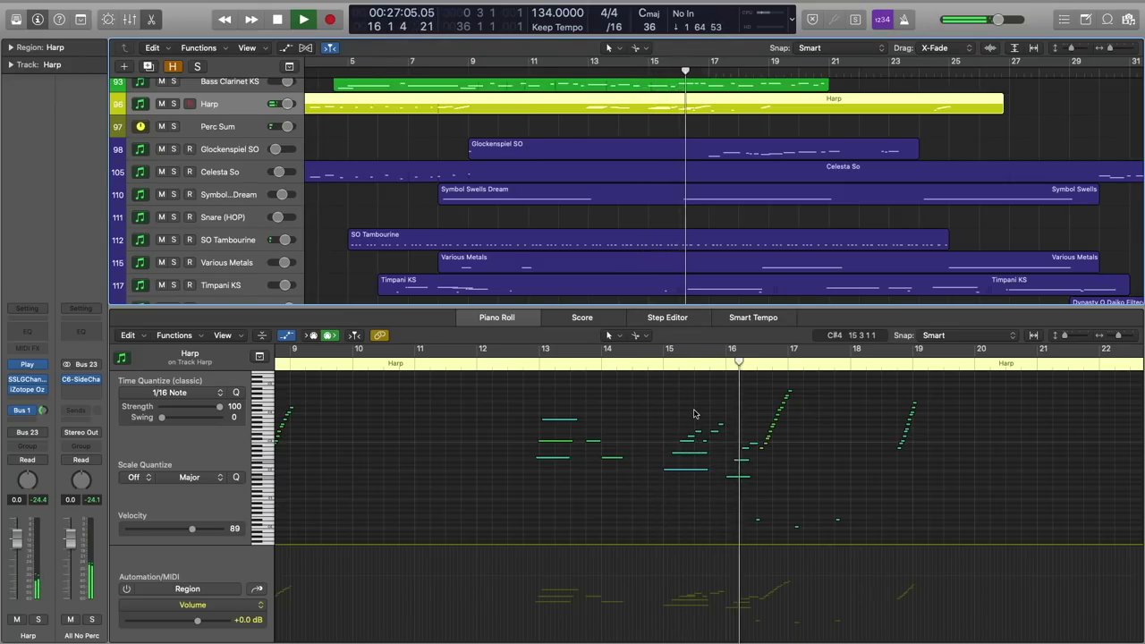
{"action": "left_click", "coordinate": [751, 150]}
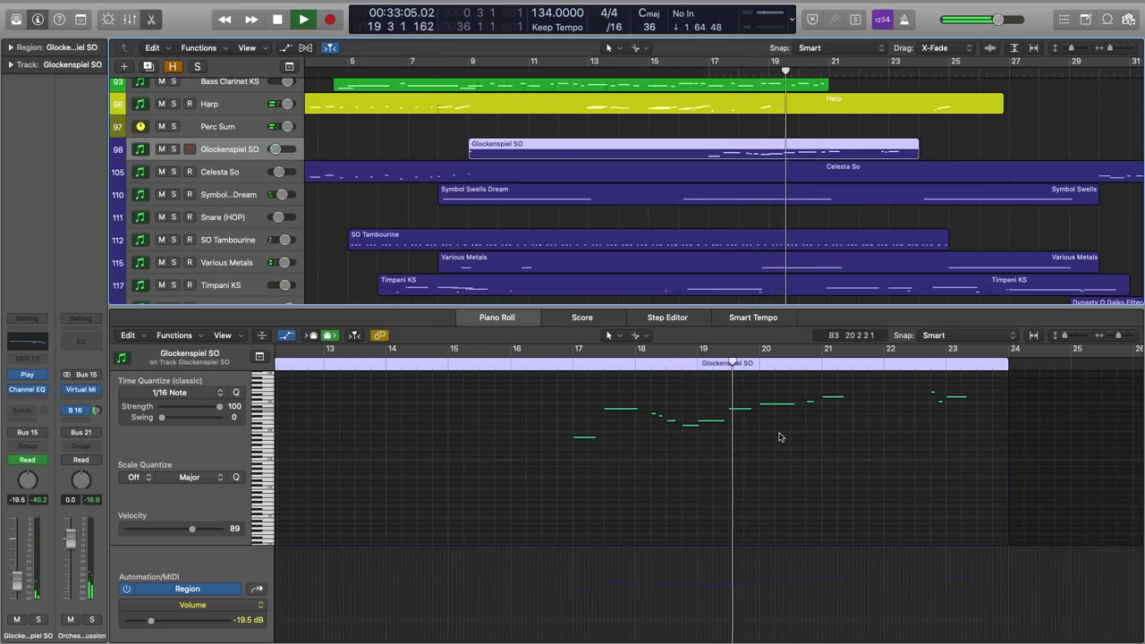
{"action": "scroll", "coordinate": [807, 248], "scroll_direction": "right", "scroll_amount": 2}
{"action": "scroll", "coordinate": [808, 249], "scroll_direction": "down", "scroll_amount": 1}
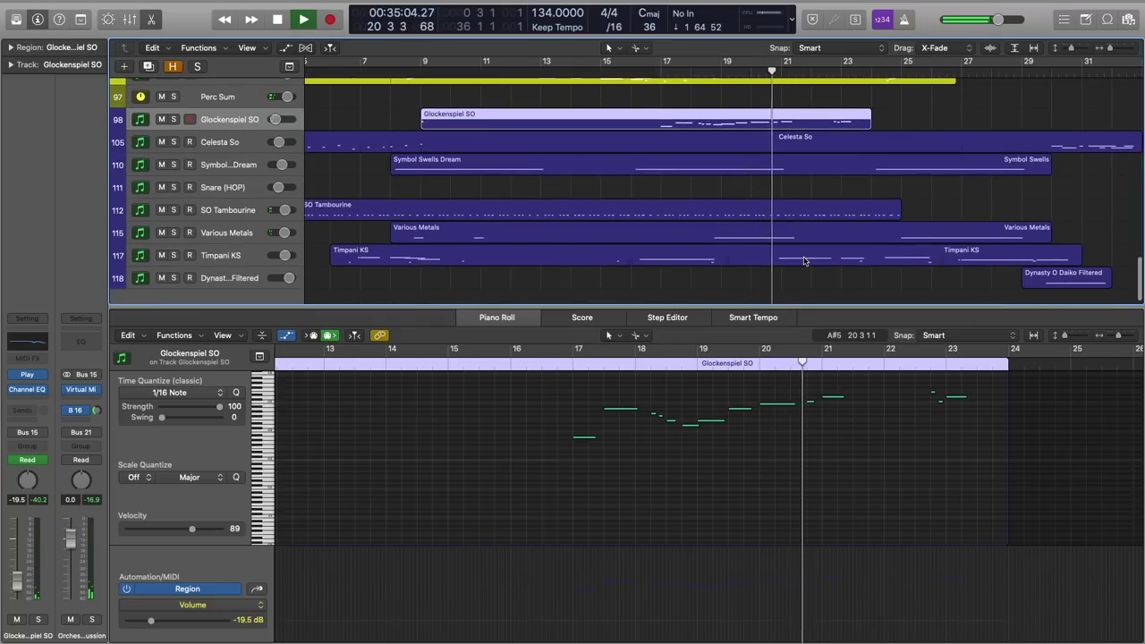
{"action": "left_click", "coordinate": [807, 254]}
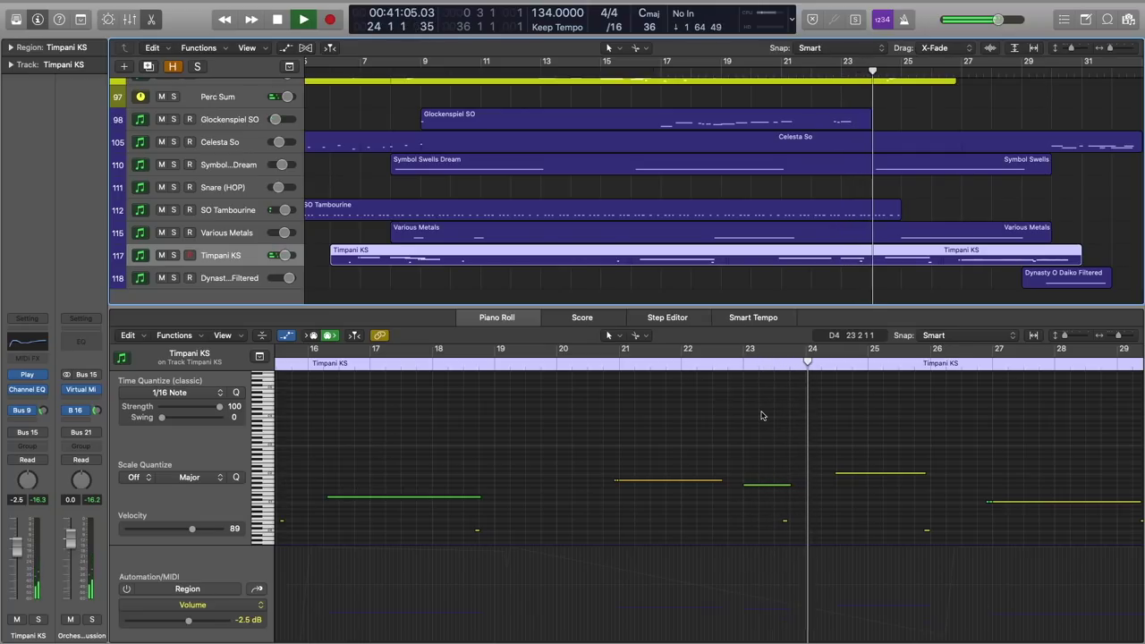
Step: Stop playback, zoom in horizontally, and select the short timpani note near bar 23
{"action": "left_click", "coordinate": [762, 414]}
{"action": "key", "text": "space"}
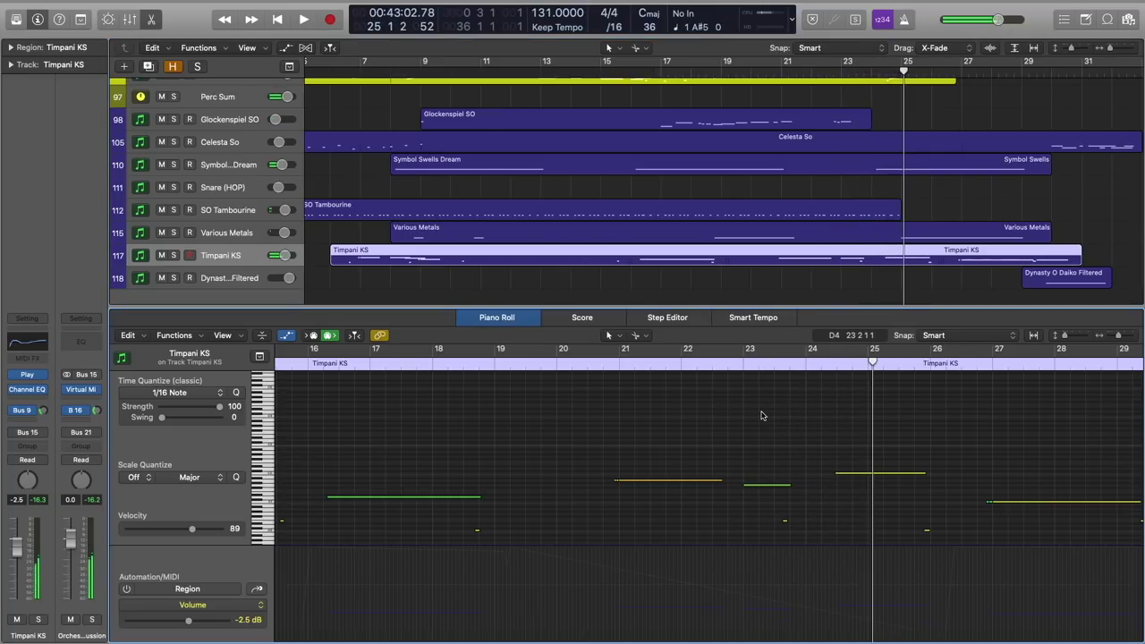
{"action": "key", "text": "super+Right"}
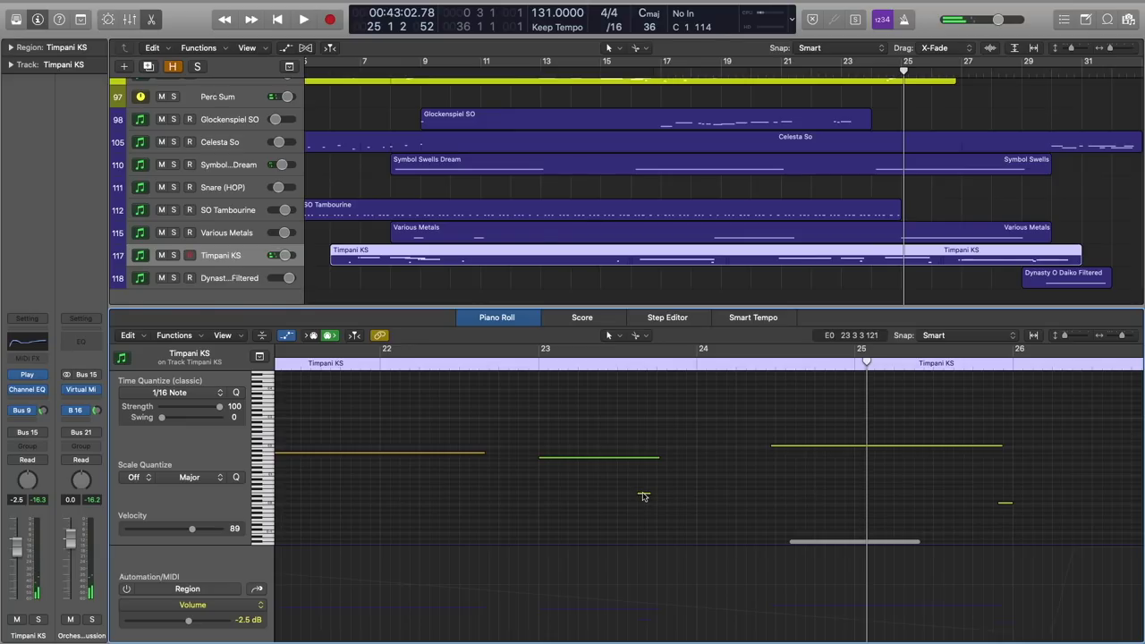
{"action": "left_click", "coordinate": [643, 494]}
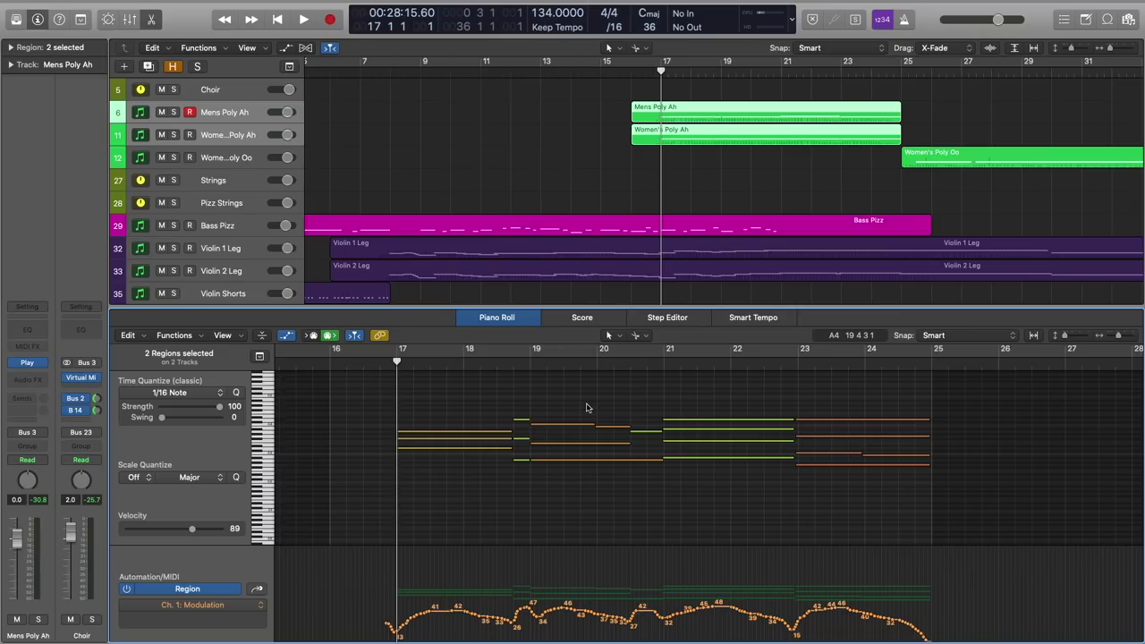
Step: Play the Mens and Women's Poly Ah choir regions from bar 16, stopping near bar 25
{"action": "left_click", "coordinate": [327, 367]}
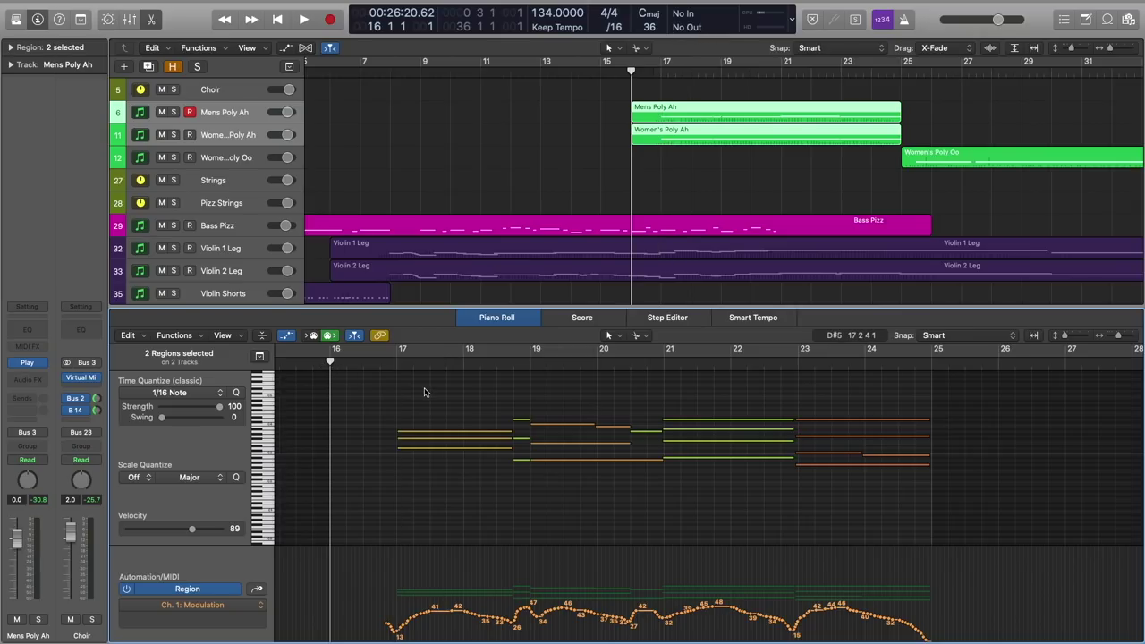
{"action": "key", "text": "space"}
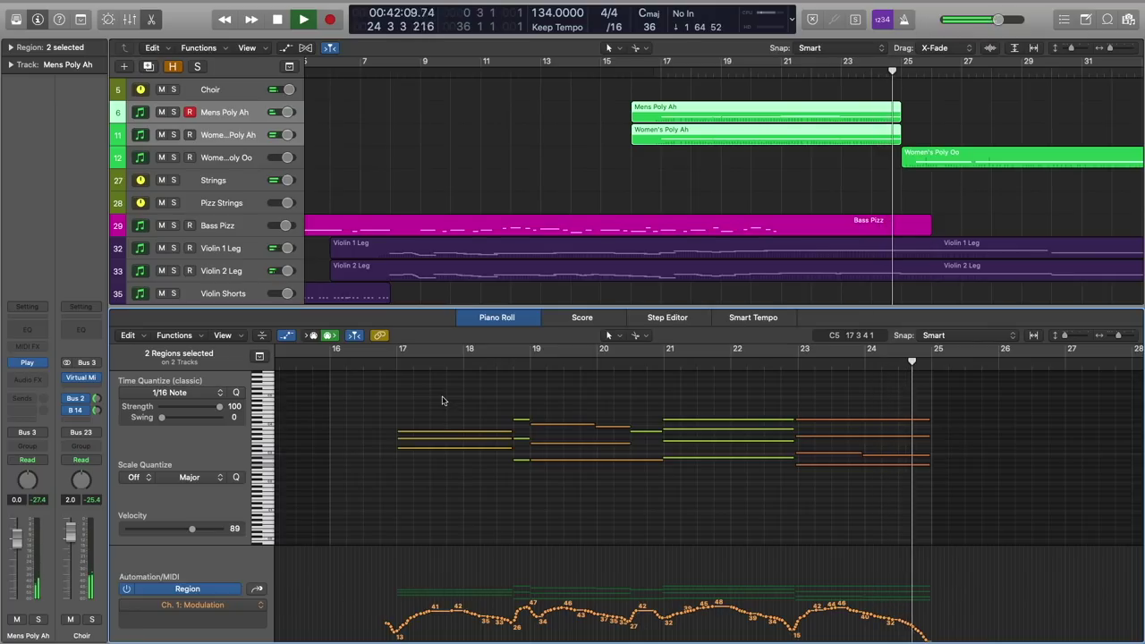
{"action": "key", "text": "space"}
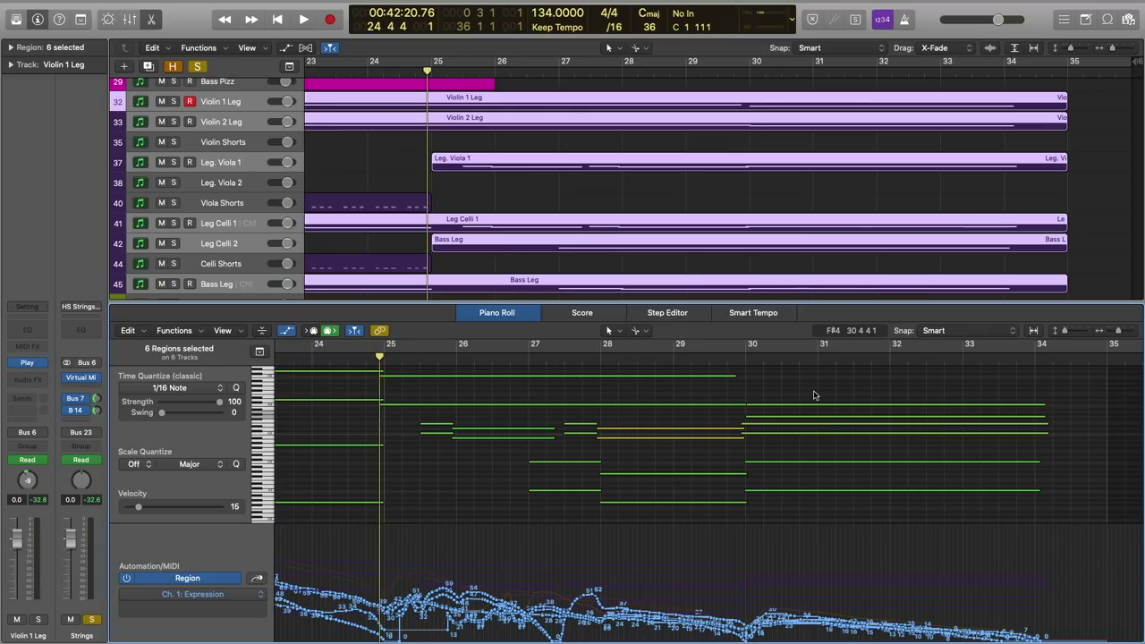
Step: Play the six string regions from bar 25 and stop around bar 32
{"action": "key", "text": "space"}
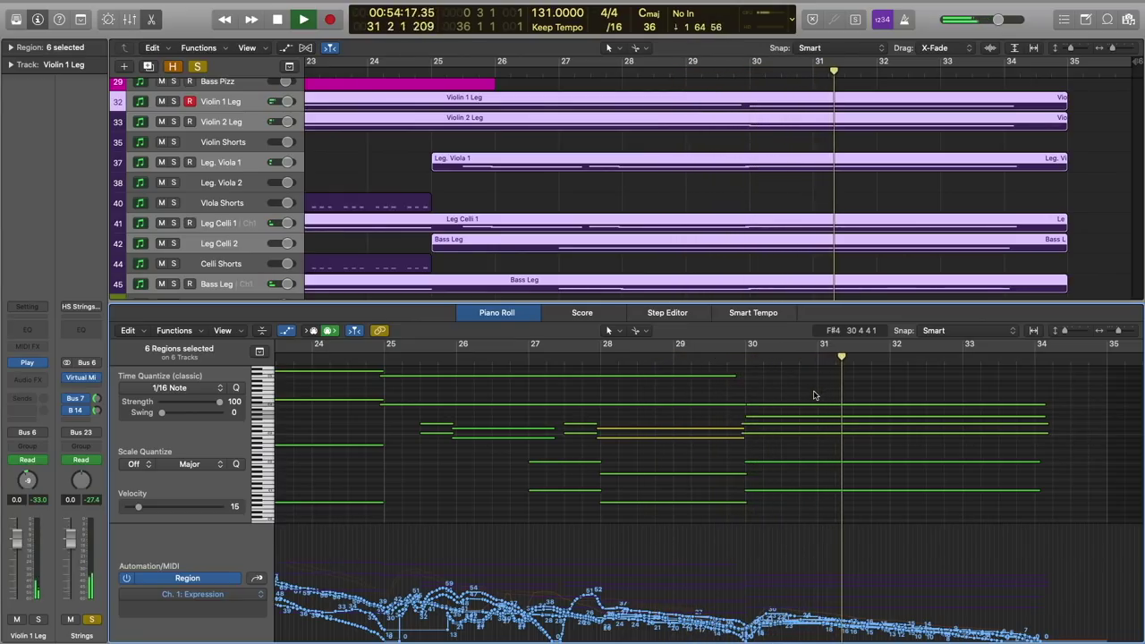
{"action": "key", "text": "space"}
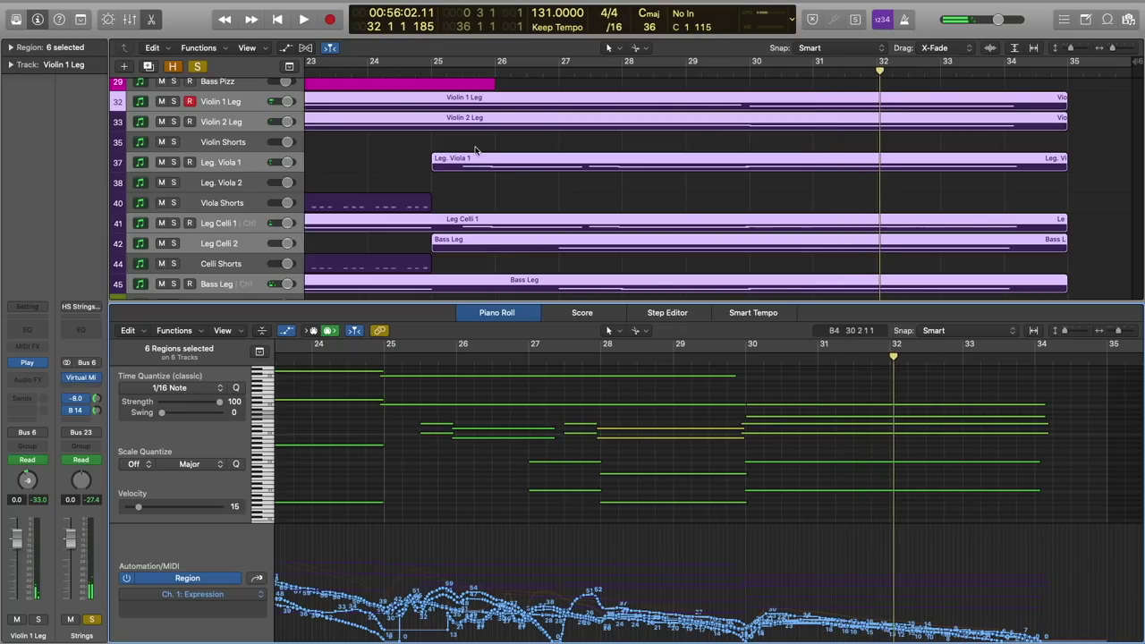
Step: Solo the Brass section and select its six brass regions
{"action": "scroll", "coordinate": [475, 149], "scroll_direction": "down", "scroll_amount": 6}
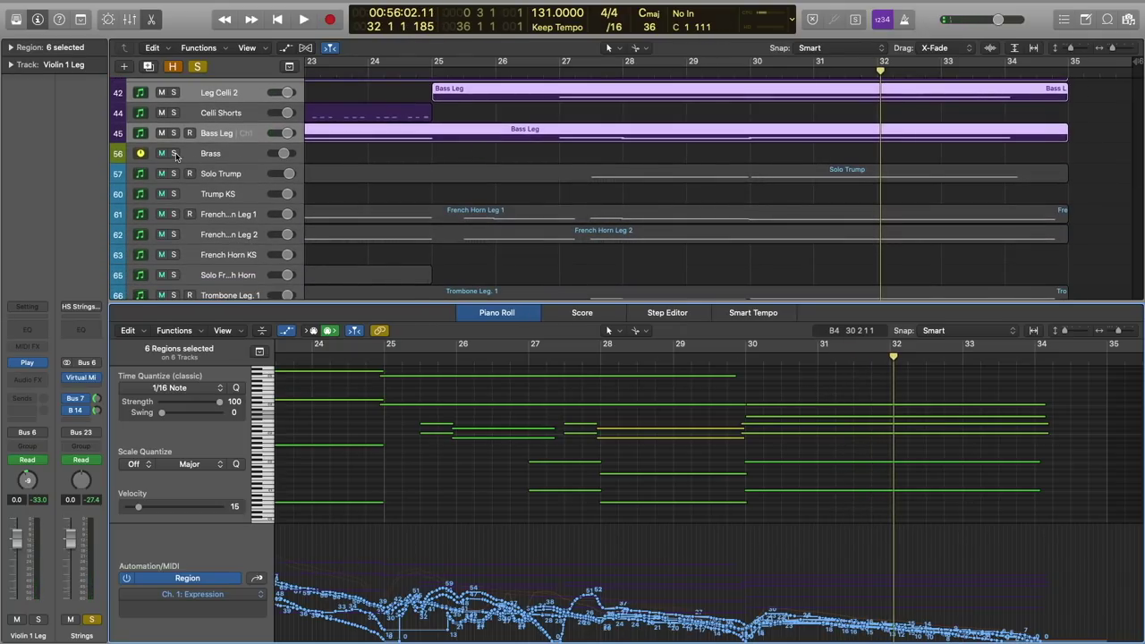
{"action": "left_click", "coordinate": [175, 154]}
{"action": "scroll", "coordinate": [518, 124], "scroll_direction": "down", "scroll_amount": 2}
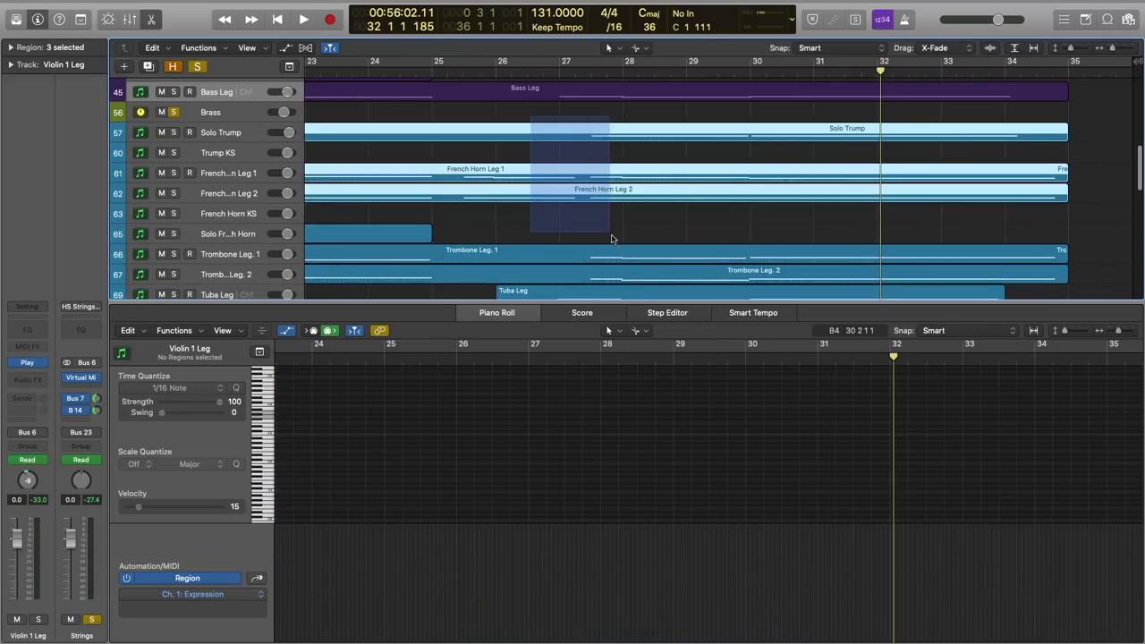
{"action": "left_click_drag", "start_coordinate": [612, 238], "coordinate": [618, 301]}
Step: Play the brass parts from about bar 25, stopping near bar 33
{"action": "scroll", "coordinate": [501, 179], "scroll_direction": "up", "scroll_amount": 2}
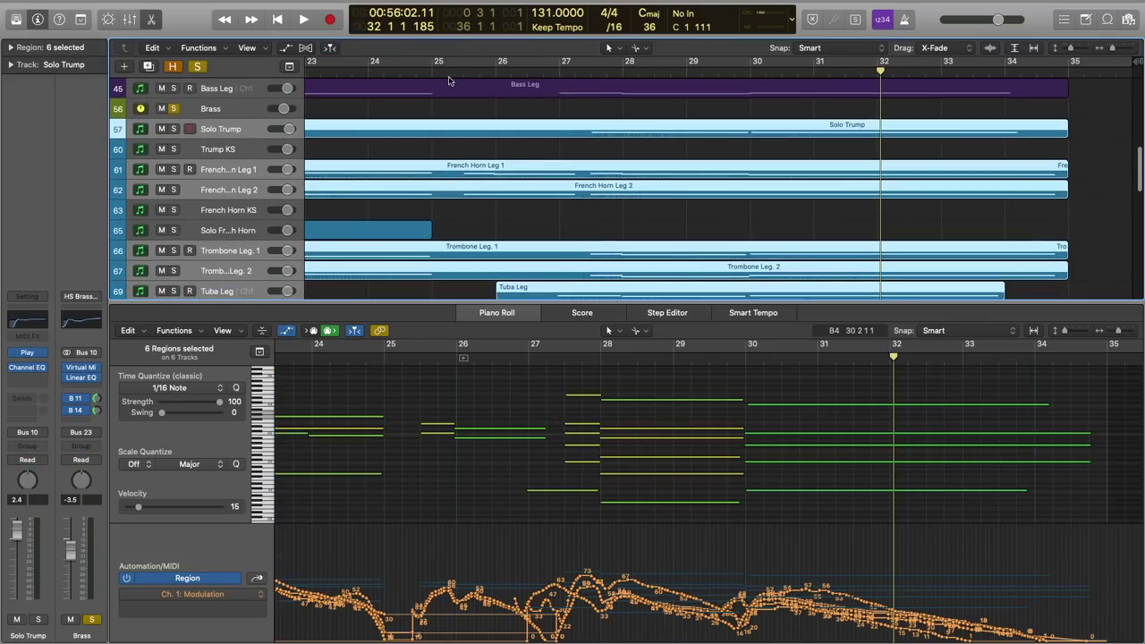
{"action": "left_click_drag", "start_coordinate": [438, 68], "coordinate": [423, 71]}
{"action": "scroll", "coordinate": [495, 405], "scroll_direction": "up", "scroll_amount": 1}
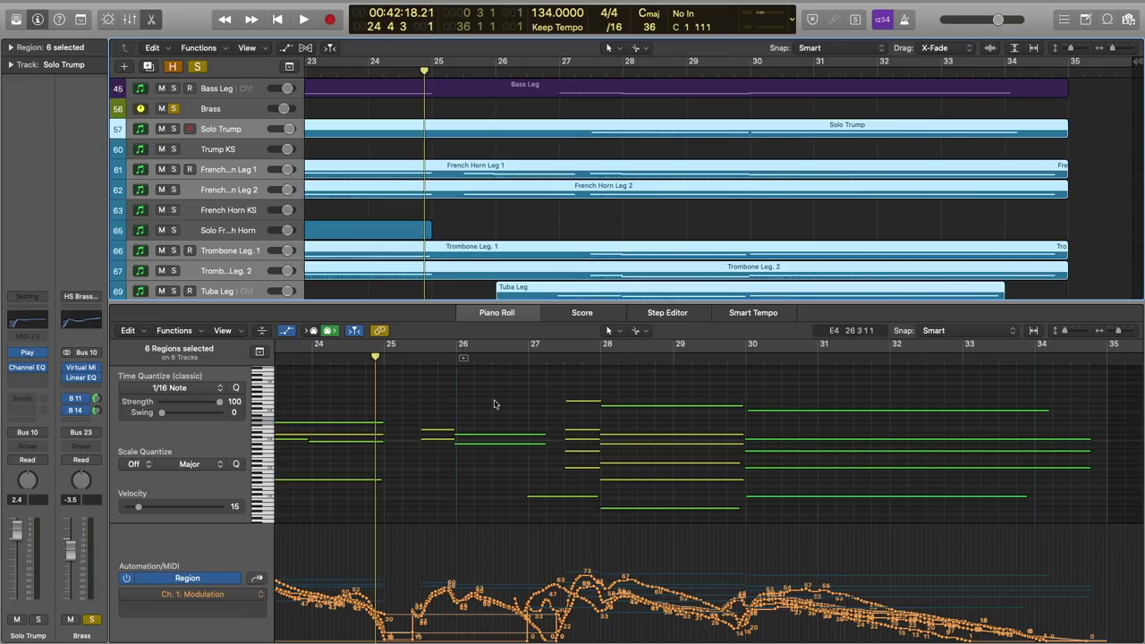
{"action": "left_click", "coordinate": [526, 394]}
{"action": "key", "text": "space"}
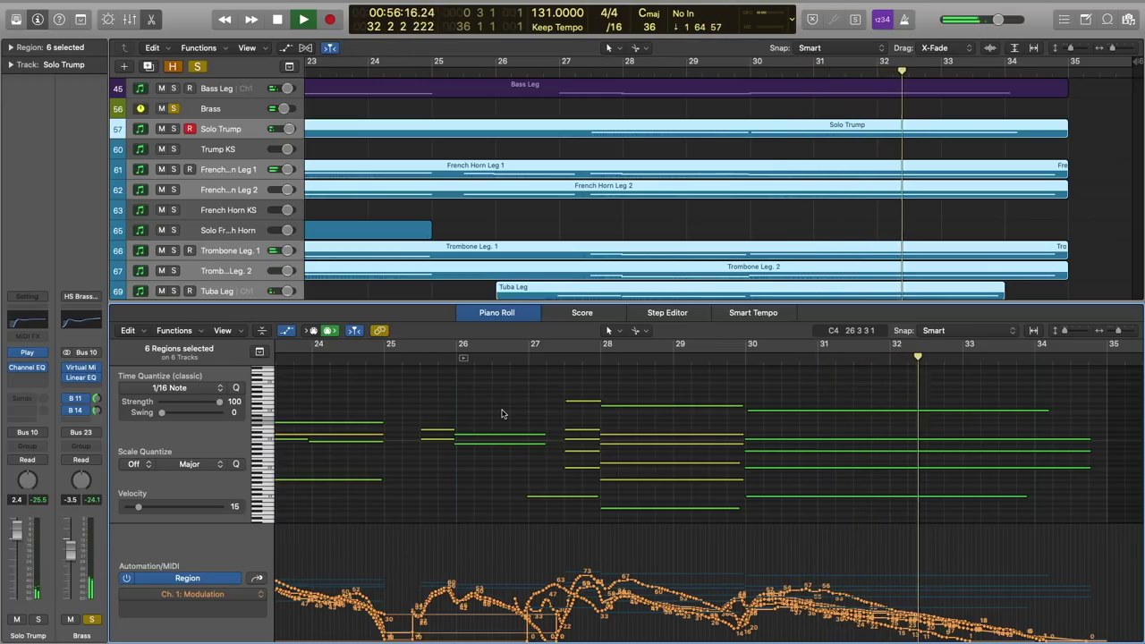
{"action": "key", "text": "space"}
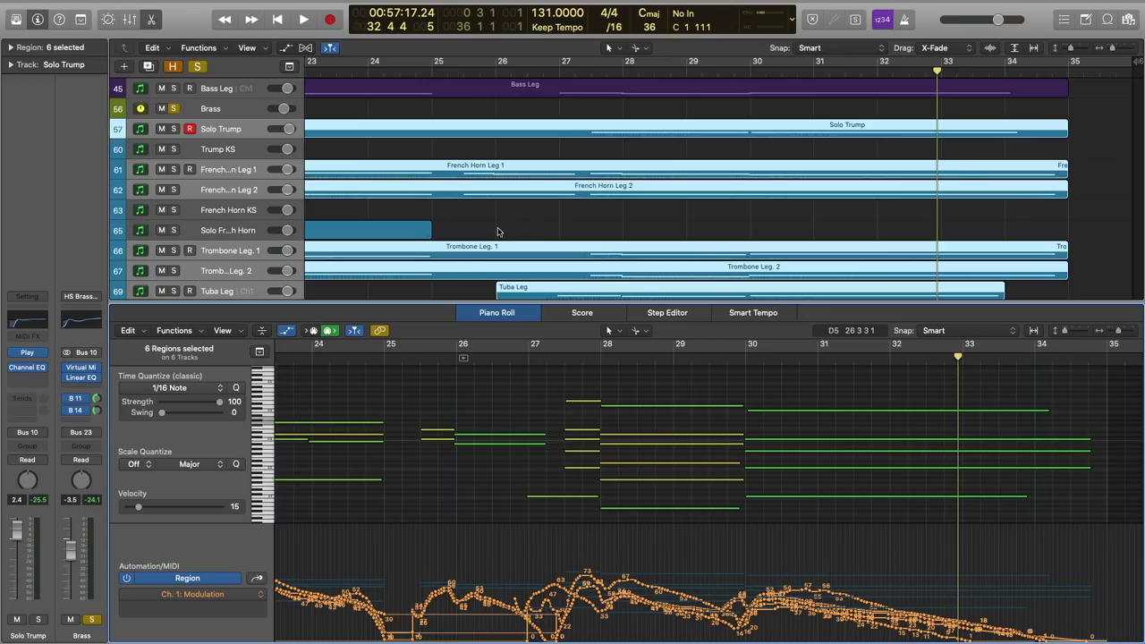
{"action": "scroll", "coordinate": [371, 167], "scroll_direction": "down", "scroll_amount": 8}
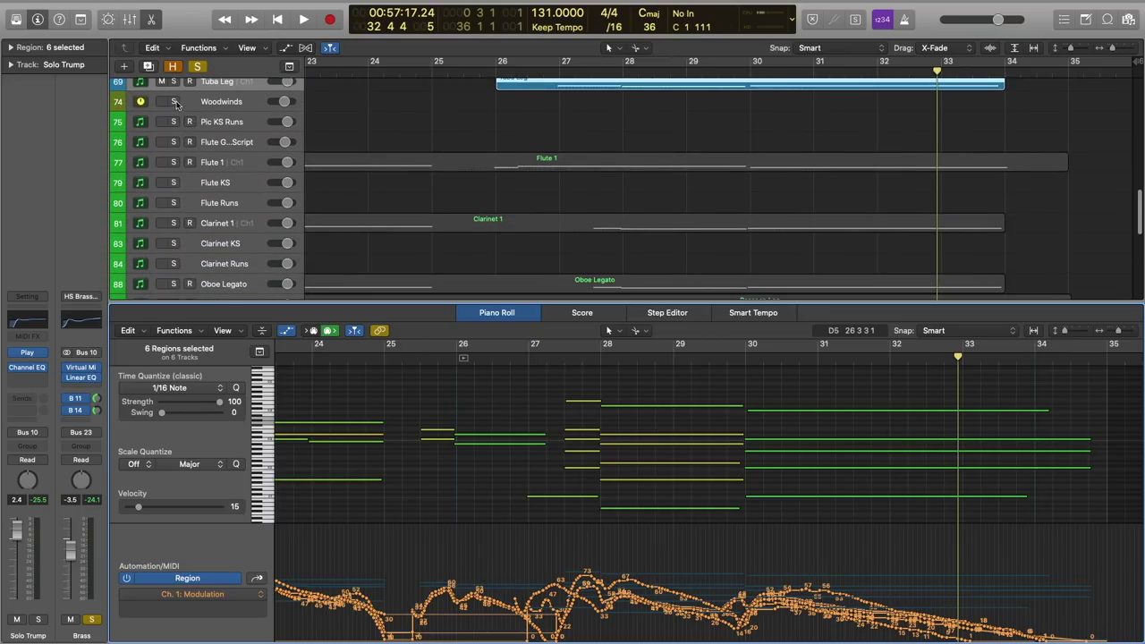
Step: Solo the Woodwinds, select their five regions, and play from just before bar 25
{"action": "left_click", "coordinate": [177, 104]}
{"action": "scroll", "coordinate": [749, 135], "scroll_direction": "down", "scroll_amount": 2}
{"action": "left_click_drag", "start_coordinate": [592, 96], "coordinate": [642, 300]}
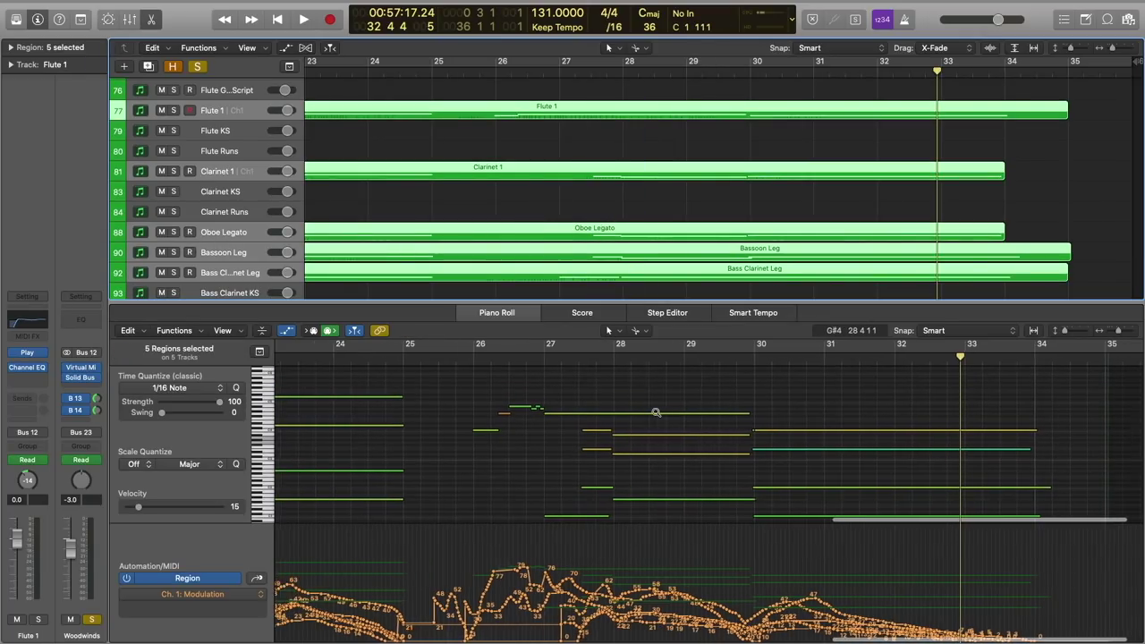
{"action": "scroll", "coordinate": [656, 412], "scroll_direction": "down", "scroll_amount": 2}
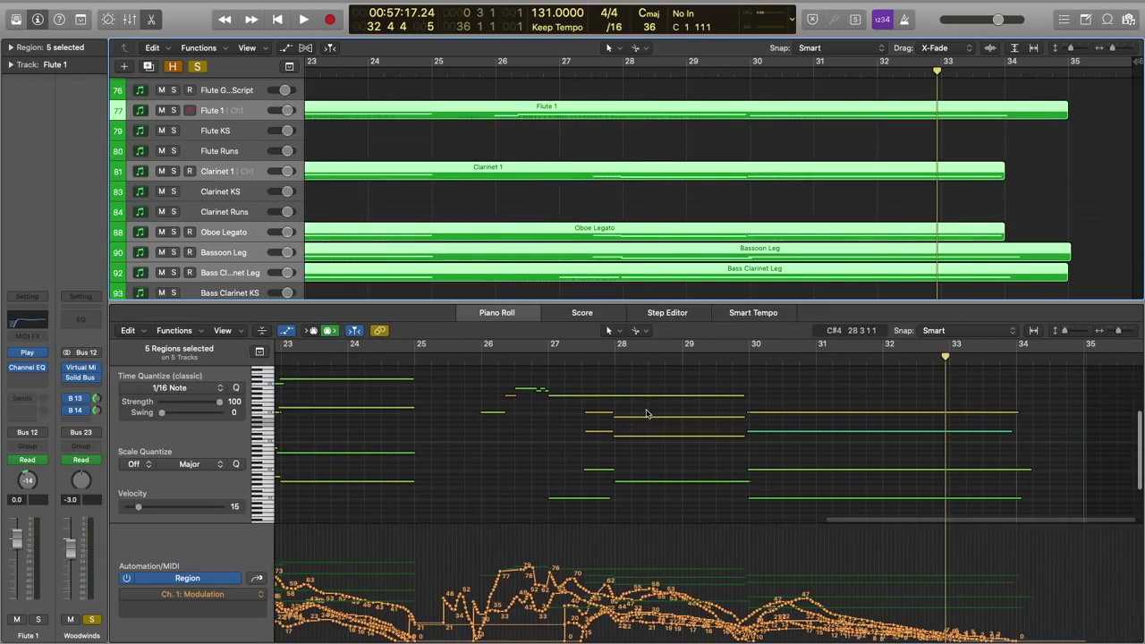
{"action": "left_click", "coordinate": [406, 358]}
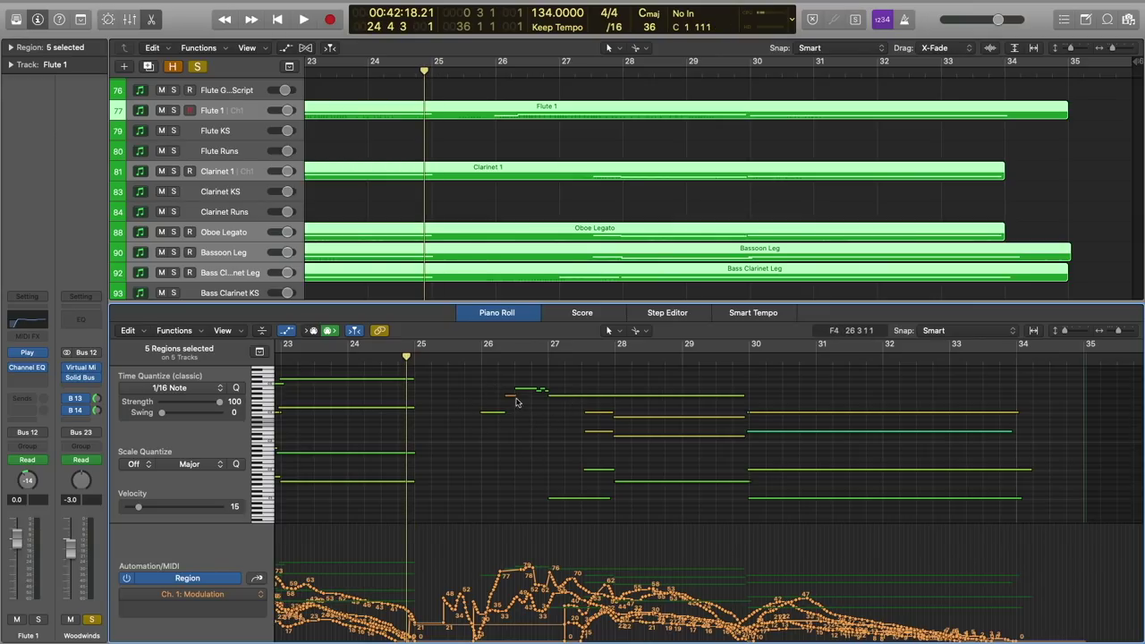
{"action": "key", "text": "space"}
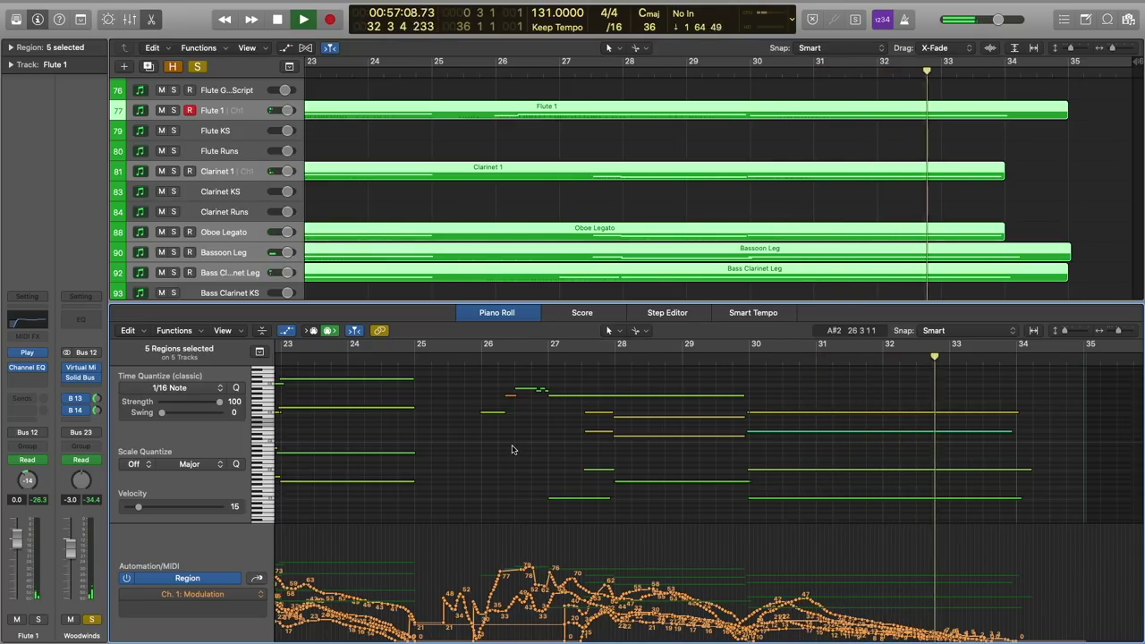
Step: Stop the woodwinds, solo Perc Sum, and select Celesta So through Dynasty O Daiko Filtered
{"action": "key", "text": "space"}
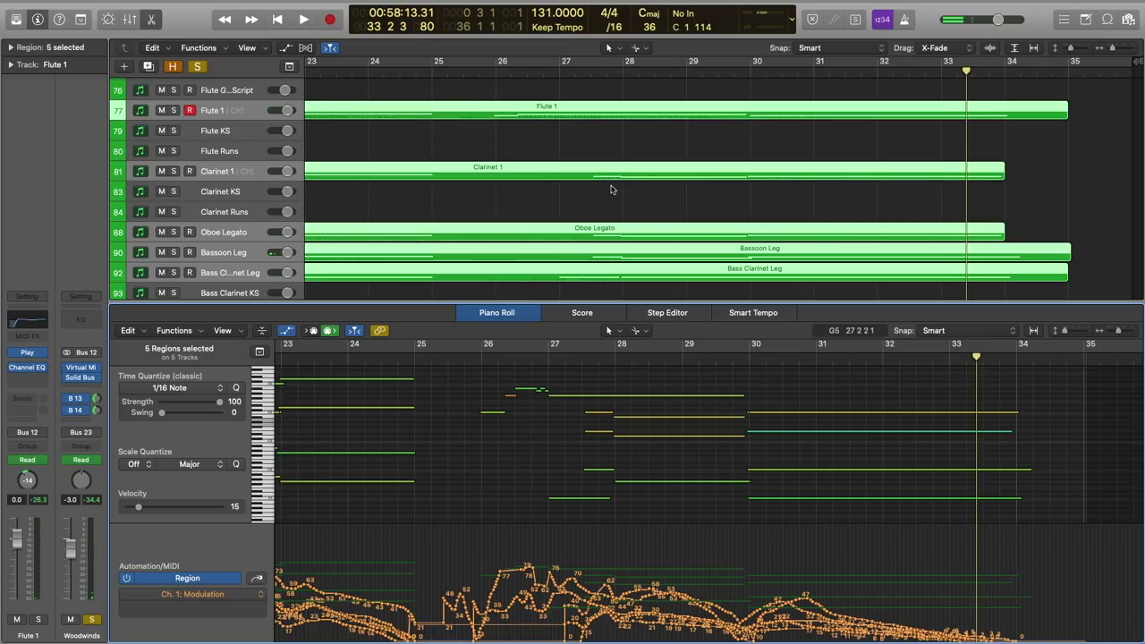
{"action": "scroll", "coordinate": [612, 190], "scroll_direction": "down", "scroll_amount": 5}
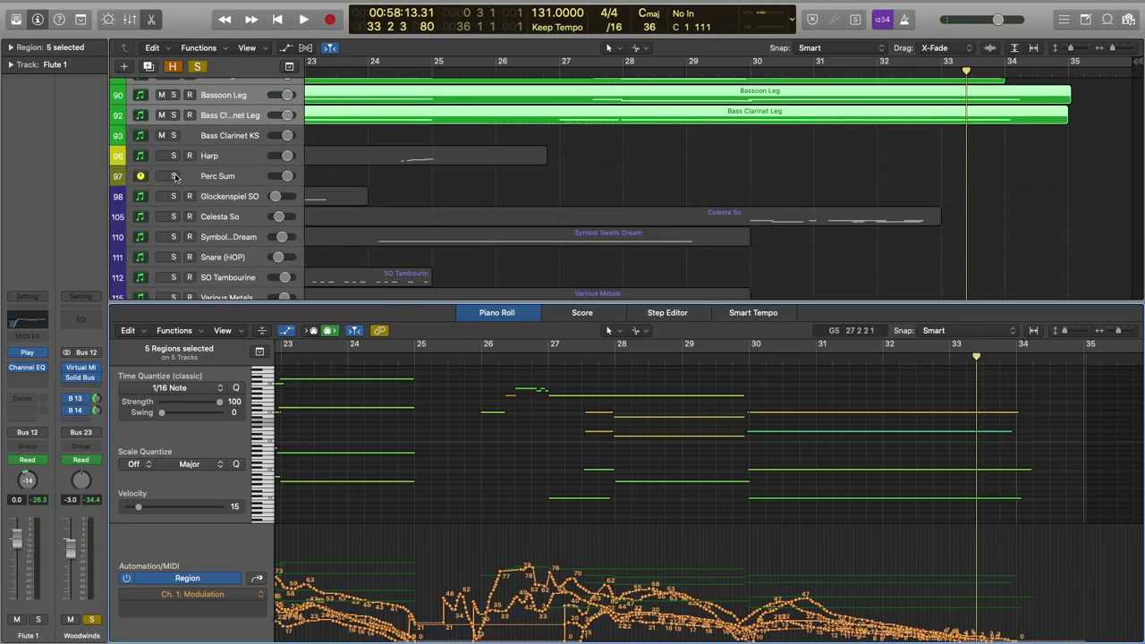
{"action": "left_click", "coordinate": [174, 176]}
{"action": "scroll", "coordinate": [813, 174], "scroll_direction": "down", "scroll_amount": 3}
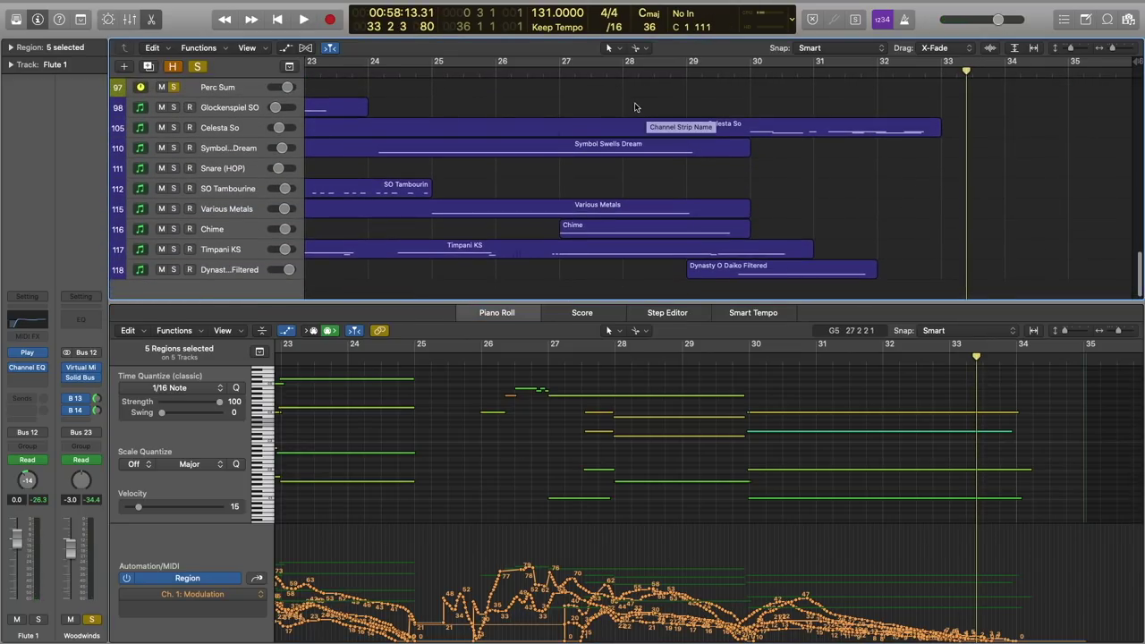
{"action": "left_click_drag", "start_coordinate": [635, 108], "coordinate": [754, 281]}
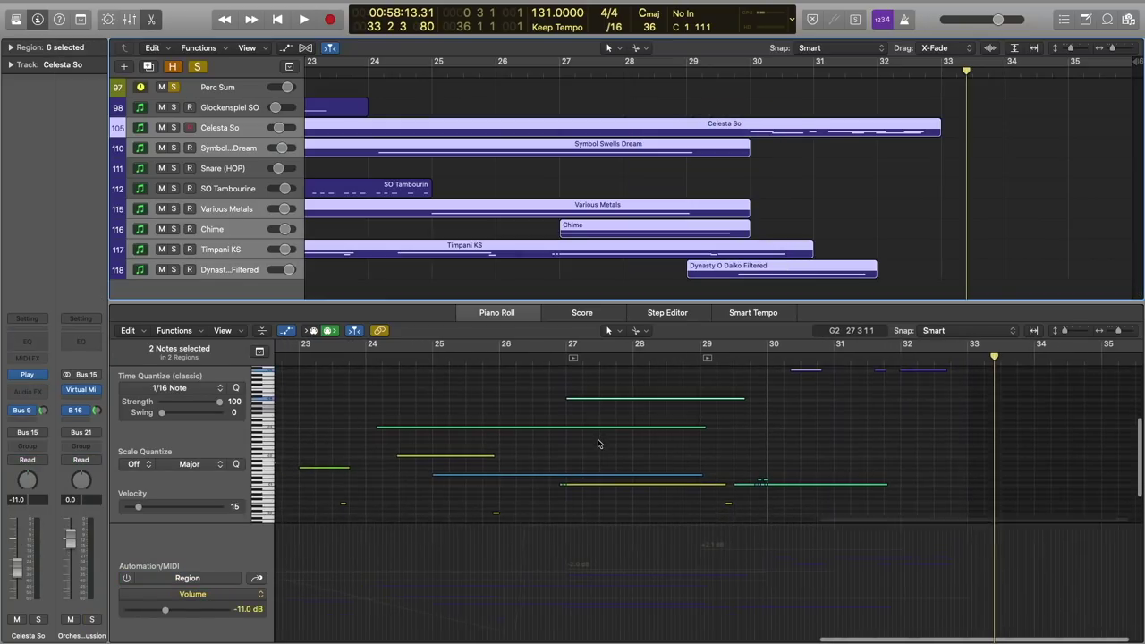
Step: Play the six percussion parts from about bar 25 and stop near bar 34
{"action": "scroll", "coordinate": [597, 442], "scroll_direction": "left", "scroll_amount": 2}
{"action": "left_click", "coordinate": [441, 359]}
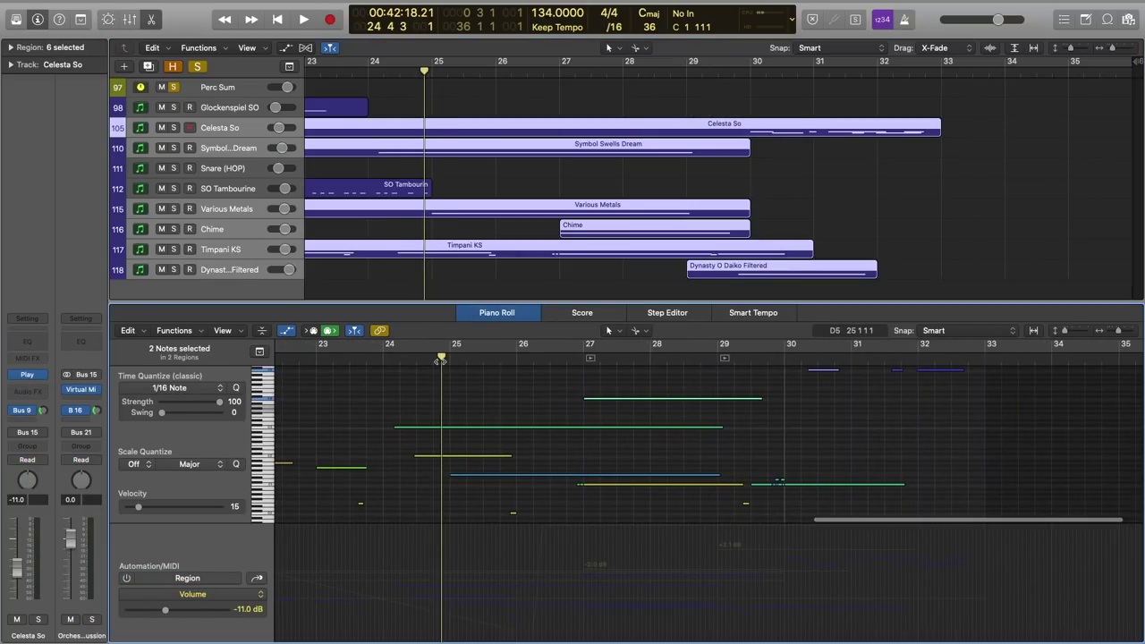
{"action": "scroll", "coordinate": [549, 409], "scroll_direction": "up", "scroll_amount": 2}
{"action": "left_click", "coordinate": [550, 411]}
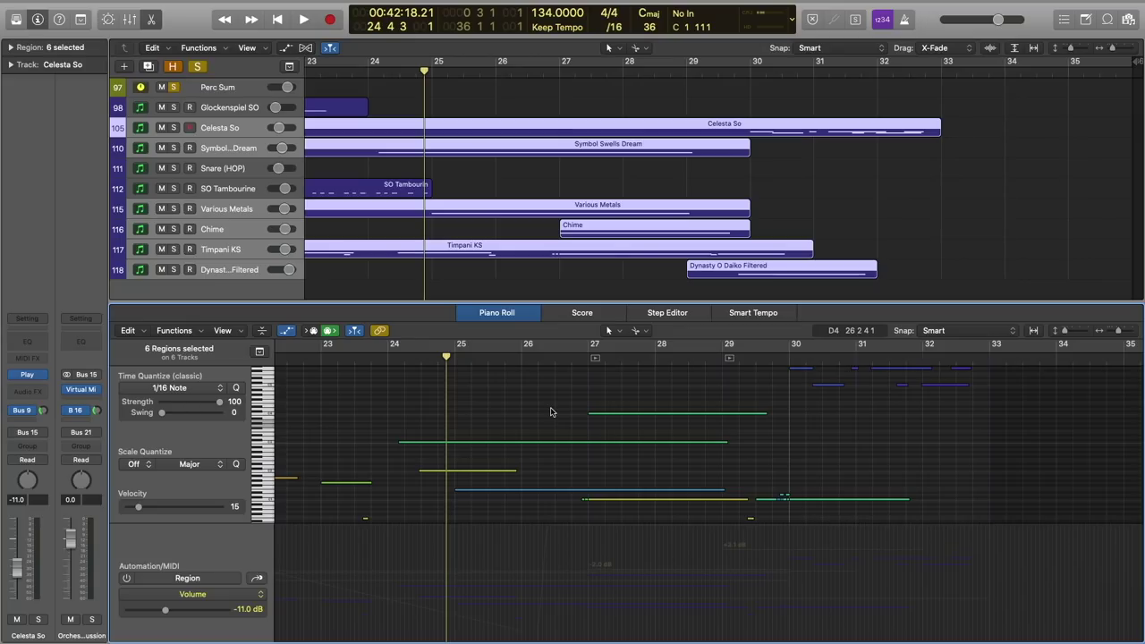
{"action": "key", "text": "space"}
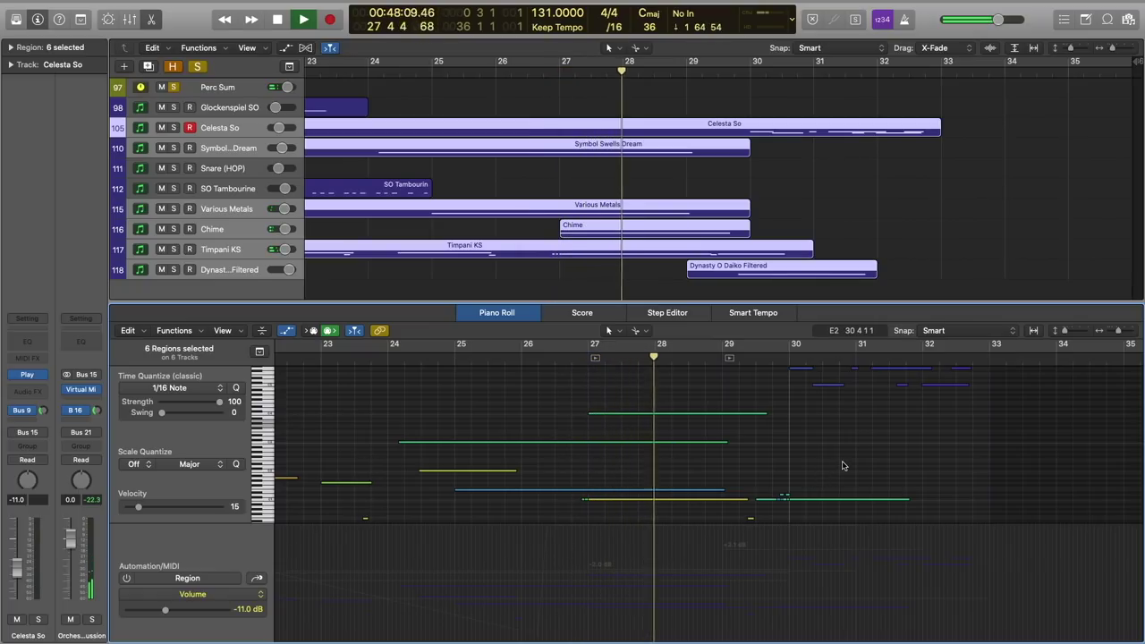
{"action": "scroll", "coordinate": [842, 466], "scroll_direction": "up", "scroll_amount": 1}
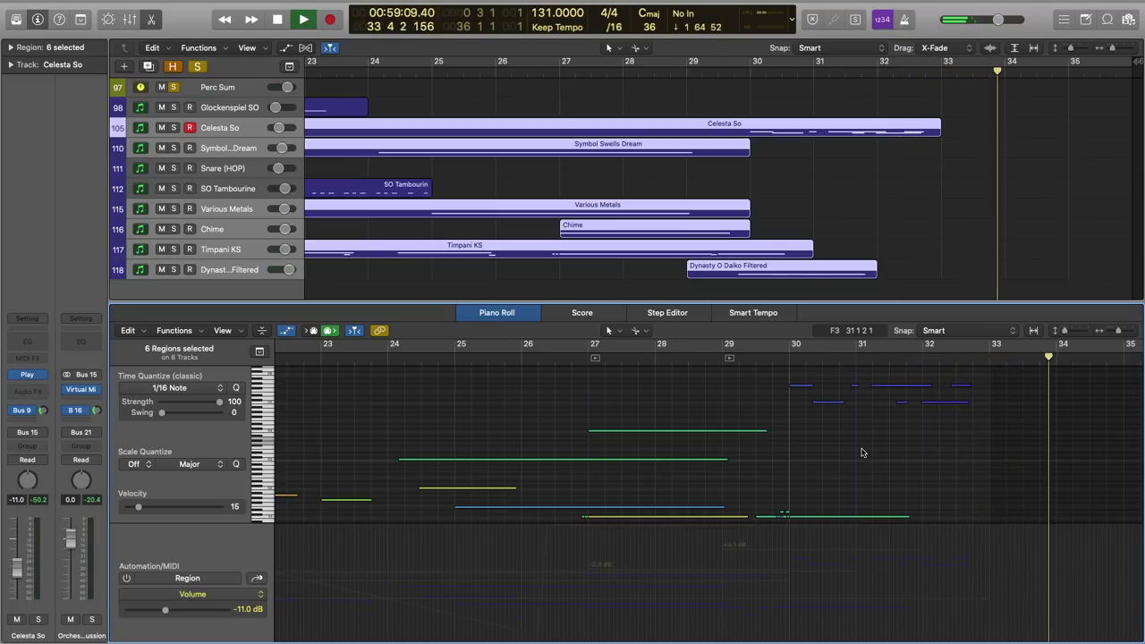
{"action": "key", "text": "space"}
{"action": "left_click", "coordinate": [816, 273]}
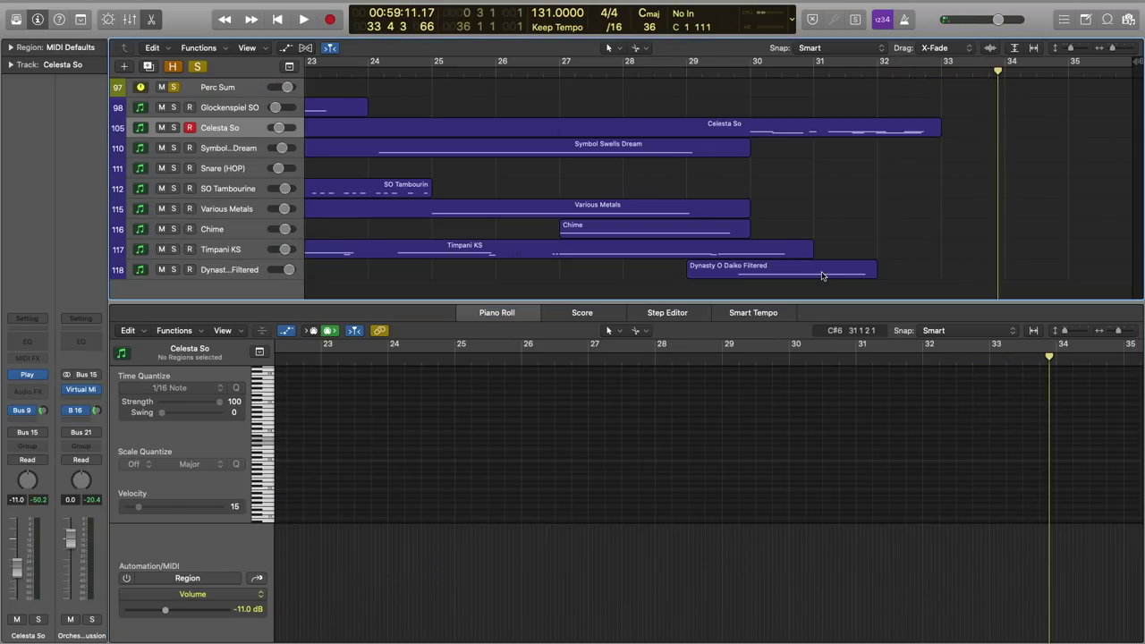
{"action": "scroll", "coordinate": [803, 434], "scroll_direction": "down", "scroll_amount": 2}
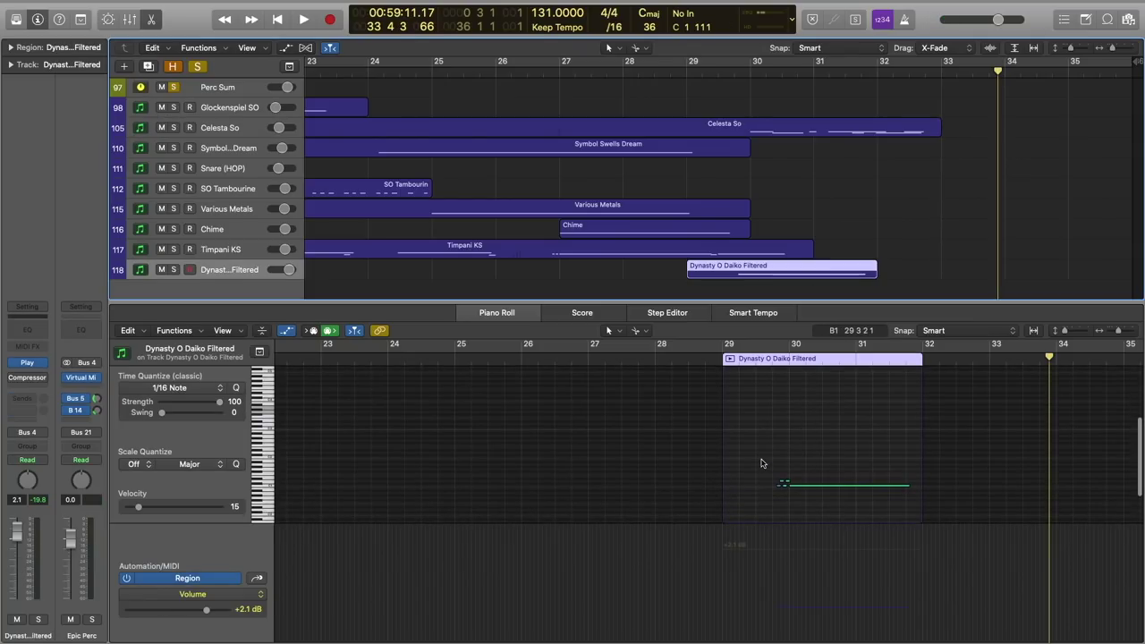
{"action": "scroll", "coordinate": [761, 464], "scroll_direction": "down", "scroll_amount": 1}
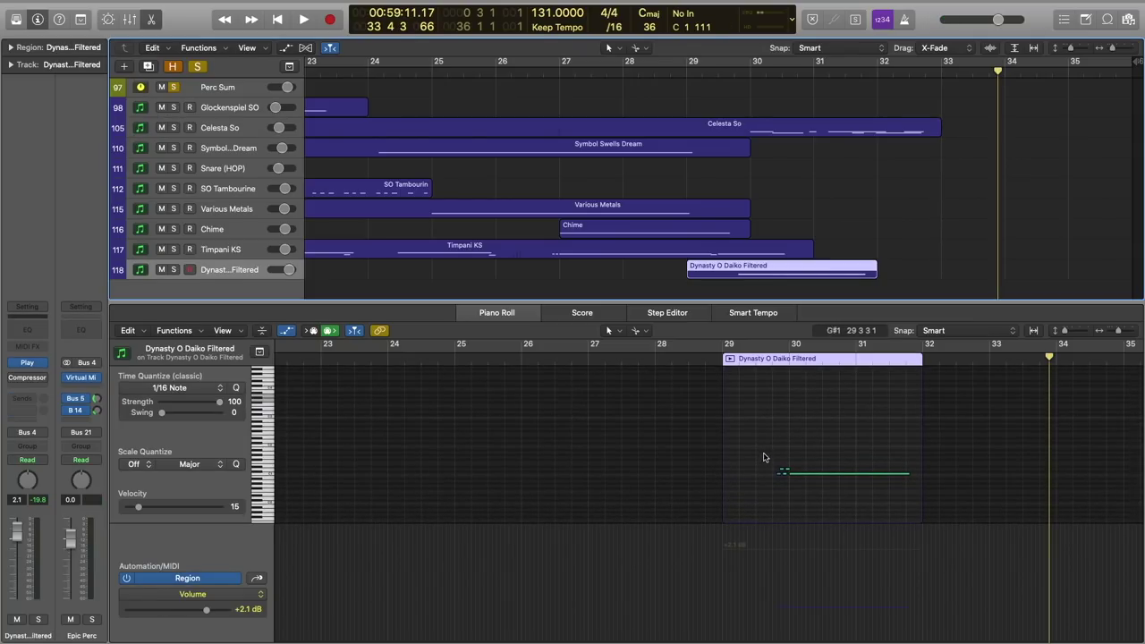
{"action": "left_click", "coordinate": [763, 455]}
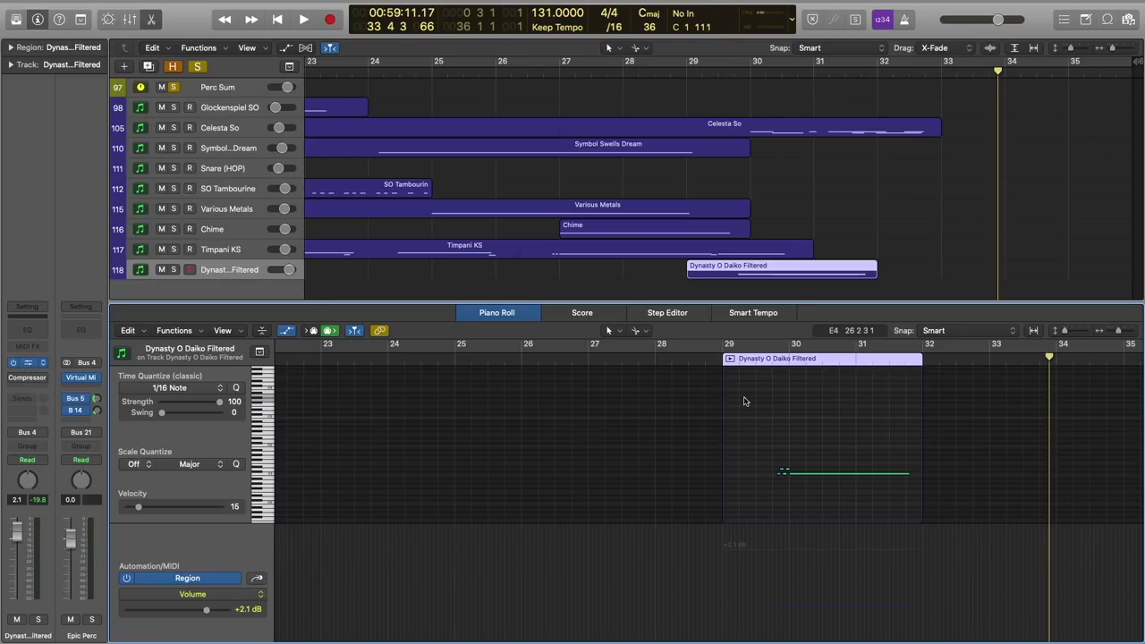
{"action": "key", "text": "v"}
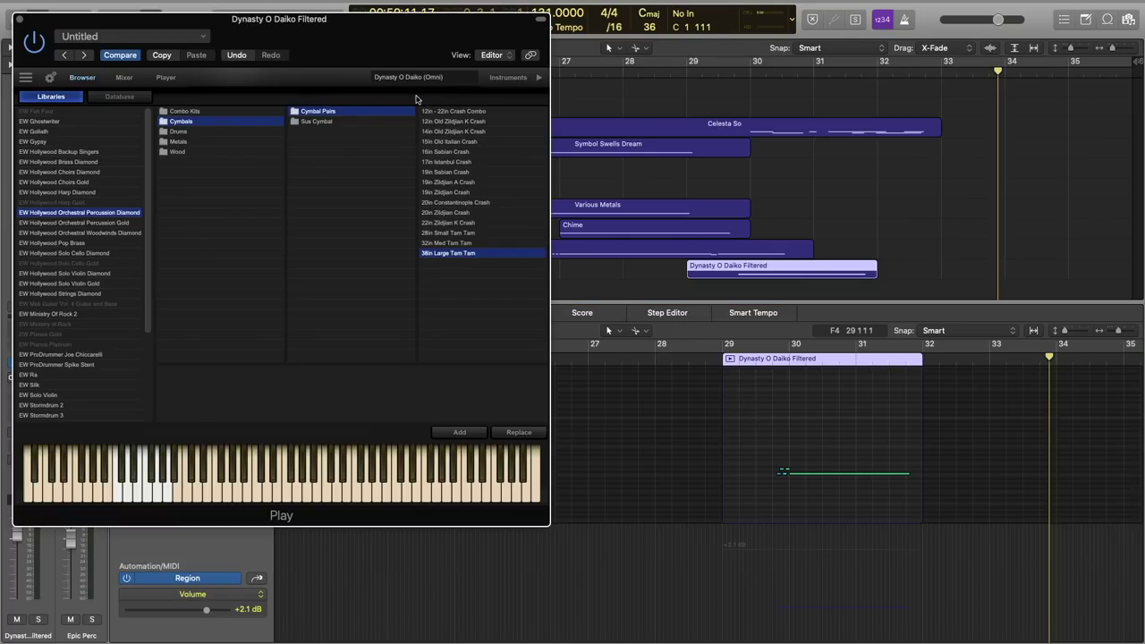
{"action": "left_click_drag", "start_coordinate": [416, 19], "coordinate": [753, 49]}
{"action": "left_click", "coordinate": [502, 108]}
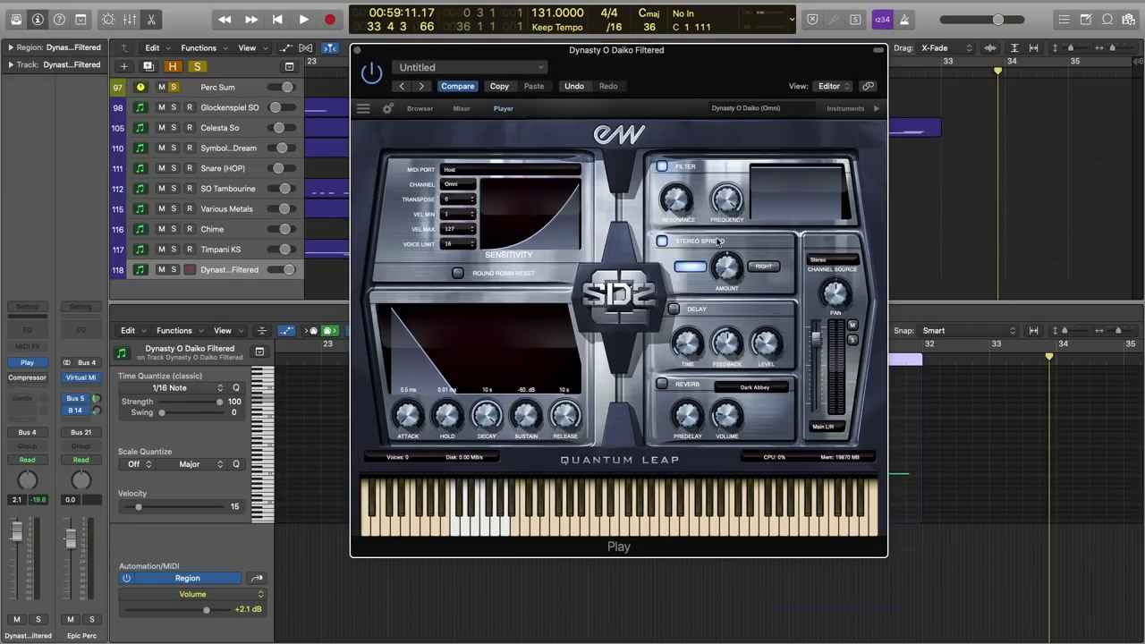
{"action": "left_click", "coordinate": [356, 50]}
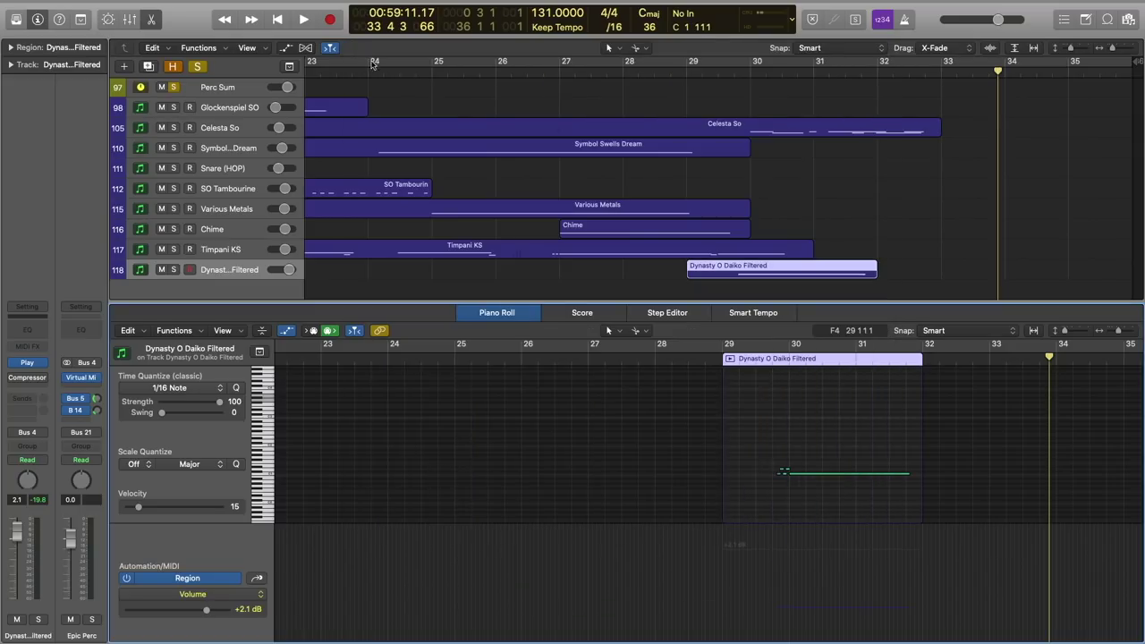
Step: Solo the Dynasty O Daiko Filtered track and audition its note from bar 29
{"action": "left_click", "coordinate": [197, 66]}
{"action": "left_click", "coordinate": [173, 270]}
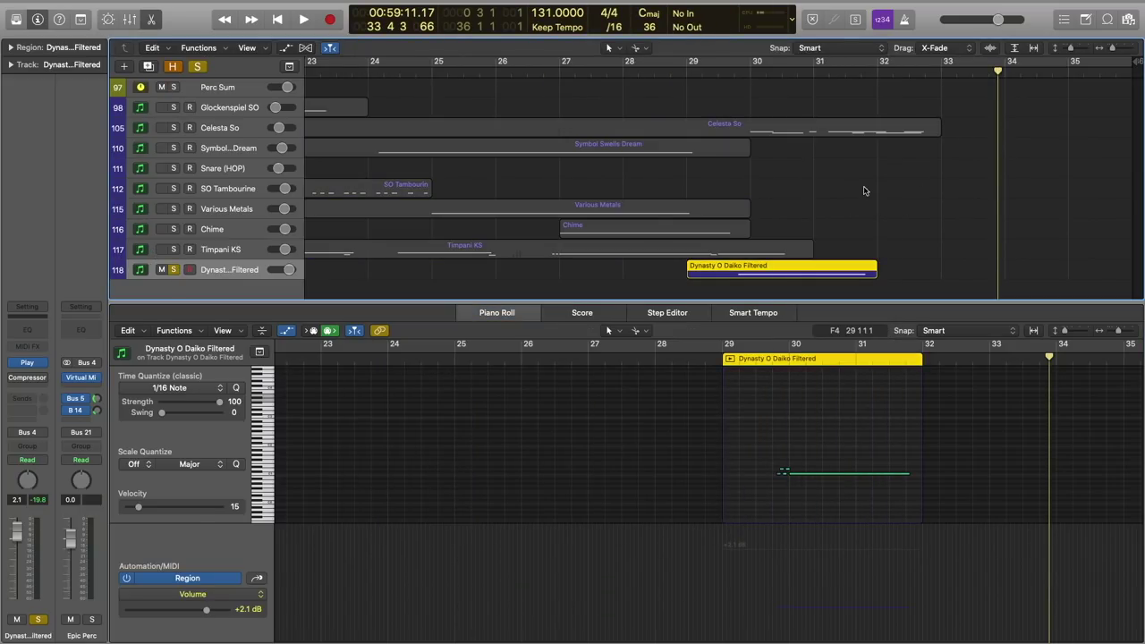
{"action": "left_click", "coordinate": [771, 344]}
{"action": "left_click", "coordinate": [796, 405]}
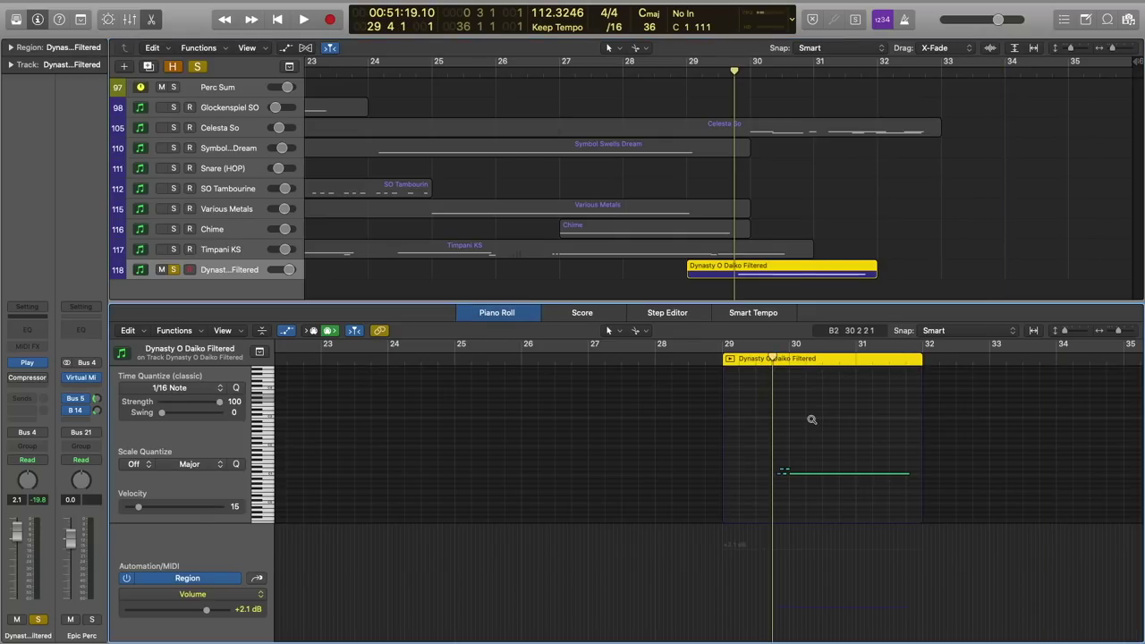
{"action": "left_click", "coordinate": [811, 419], "text": "ctrl+alt"}
{"action": "key", "text": "space"}
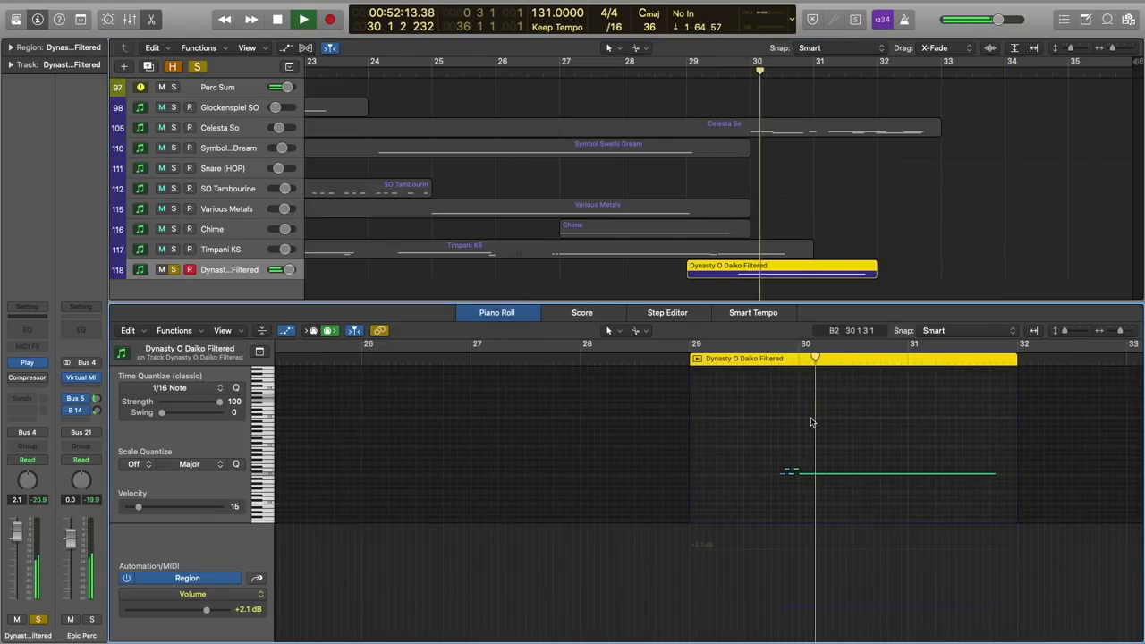
{"action": "key", "text": "space"}
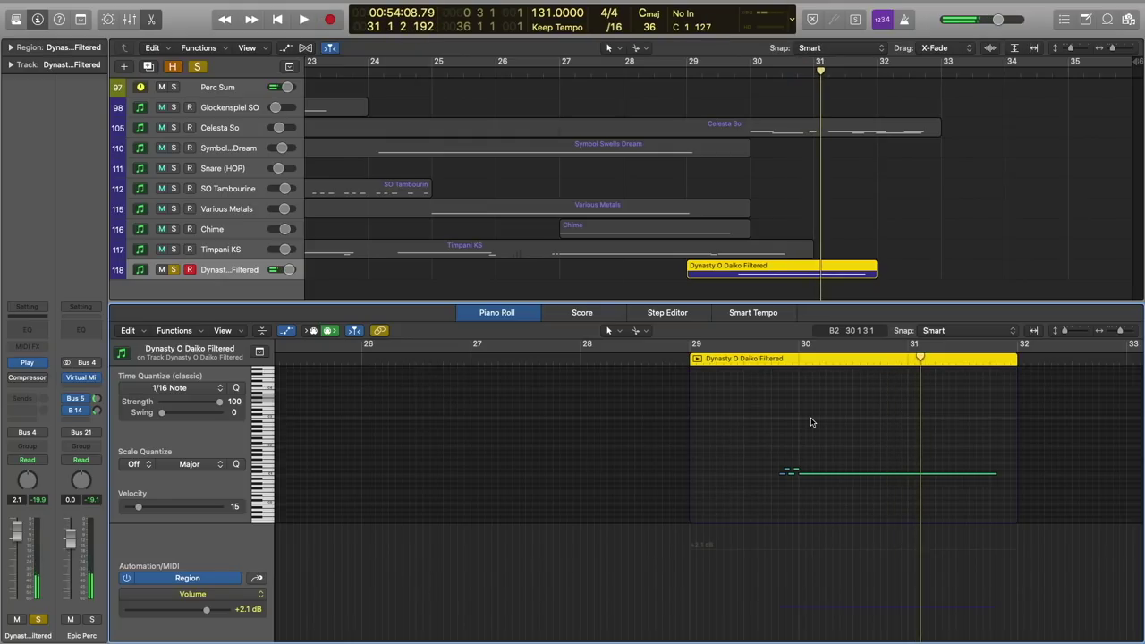
Step: Unsolo the Daiko track, close the piano roll, and deselect its region
{"action": "left_click", "coordinate": [174, 270]}
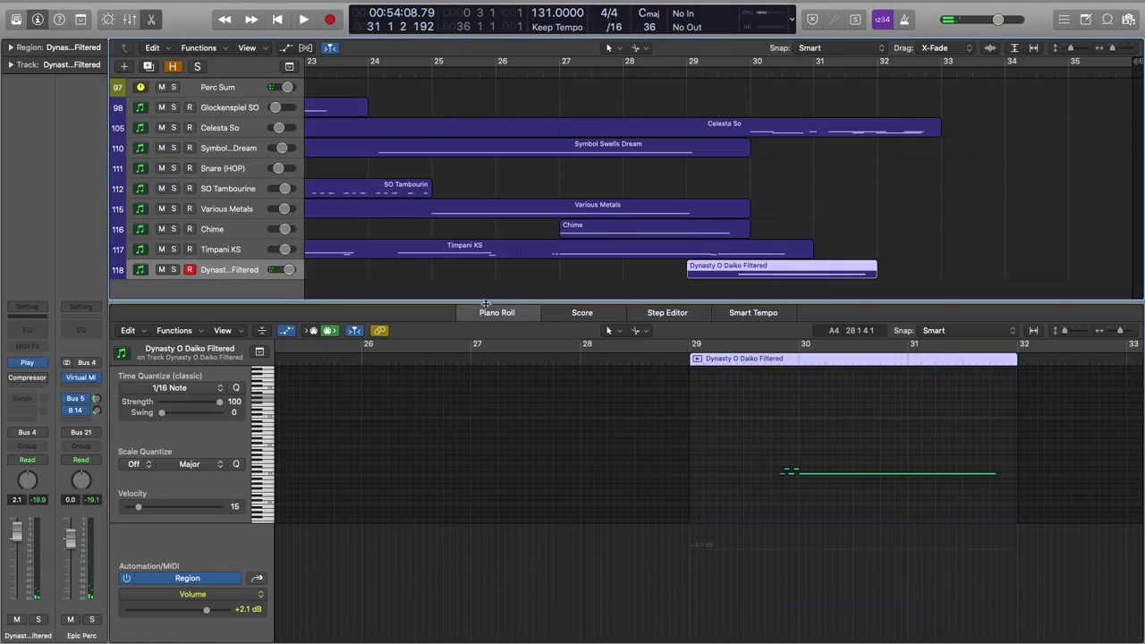
{"action": "key", "text": "e"}
{"action": "left_click", "coordinate": [854, 557]}
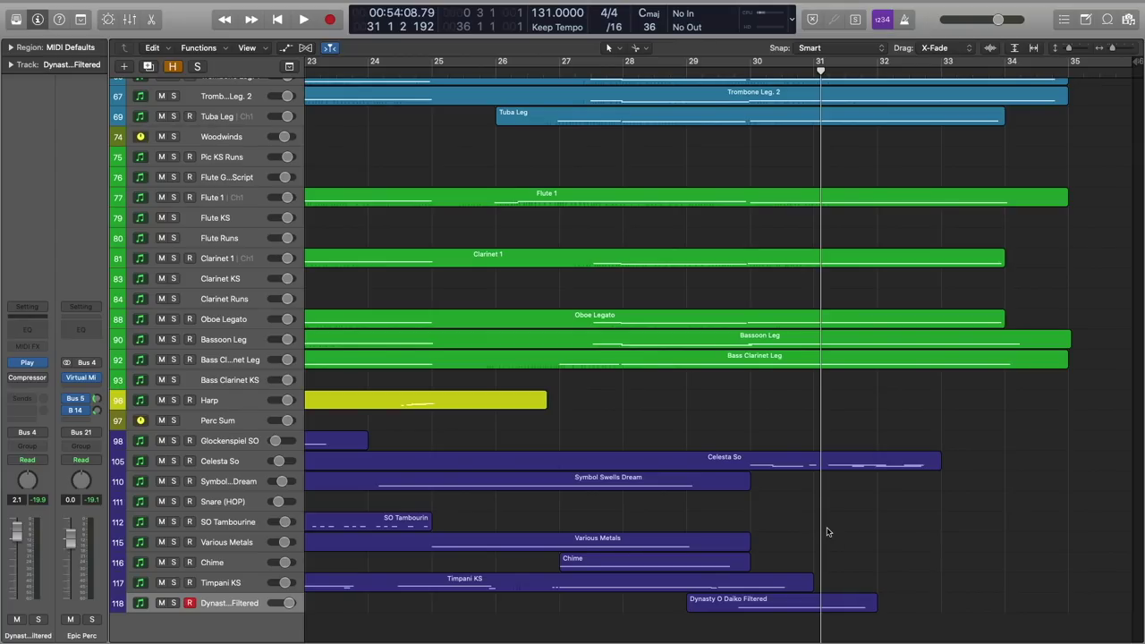
Step: Open the Women's Poly Oo region in the piano roll and play from just before bar 25
{"action": "scroll", "coordinate": [834, 528], "scroll_direction": "up", "scroll_amount": 15}
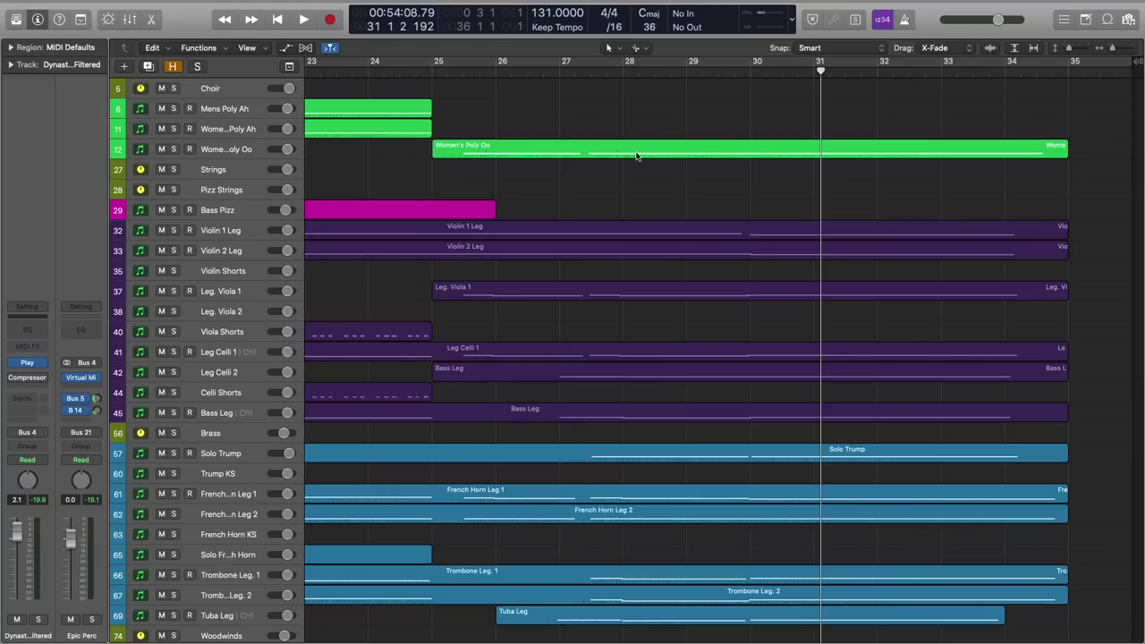
{"action": "left_click", "coordinate": [637, 154]}
{"action": "key", "text": "e"}
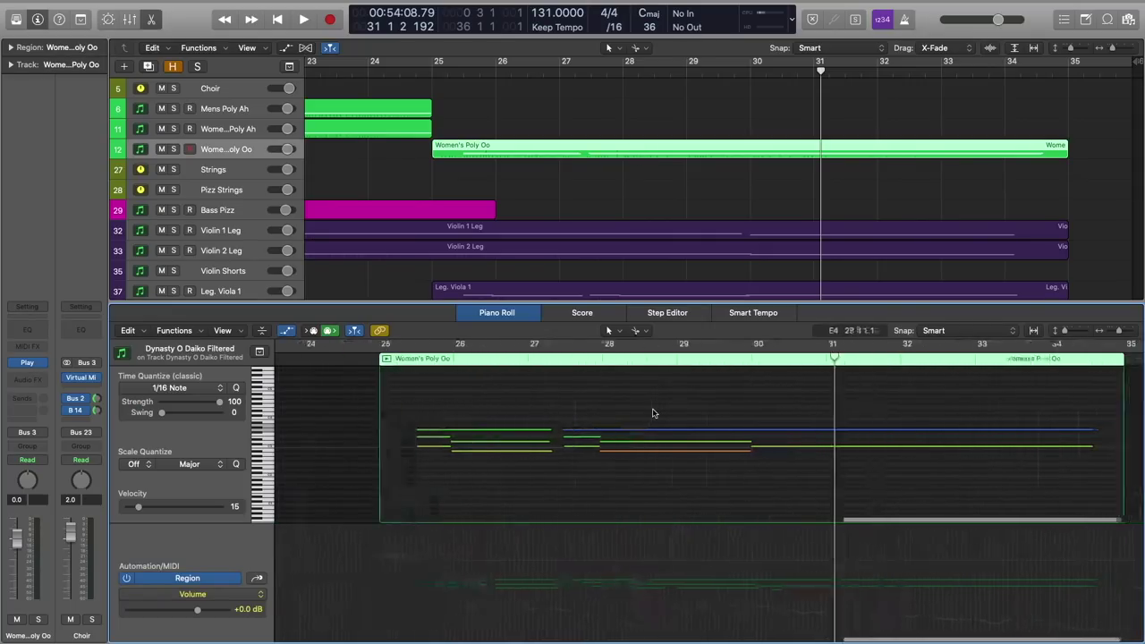
{"action": "left_click", "coordinate": [351, 355]}
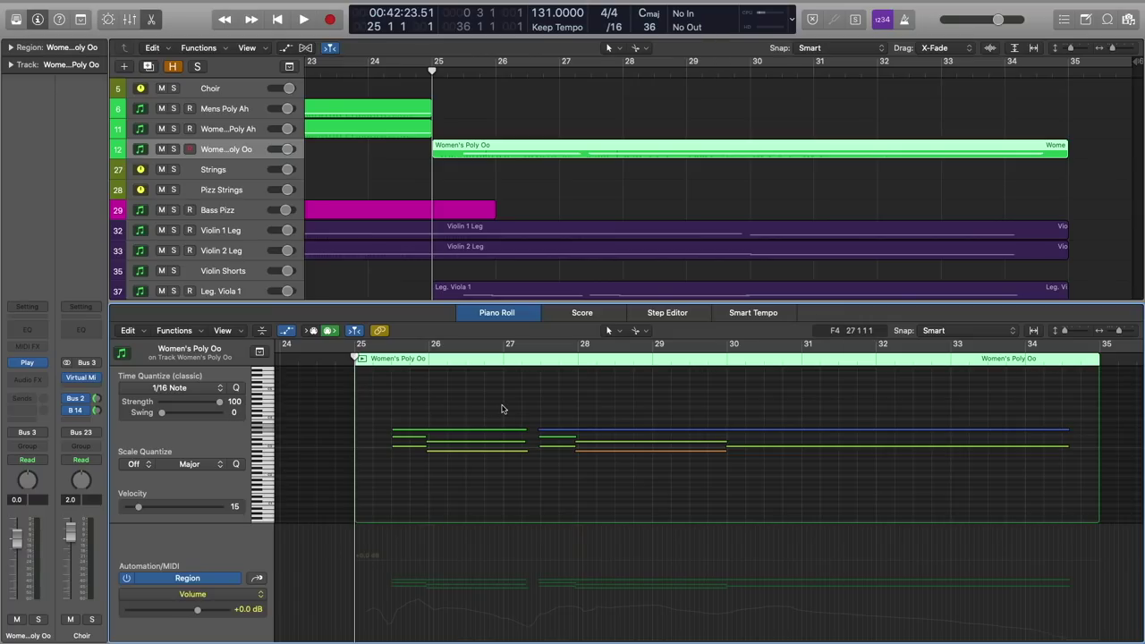
{"action": "left_click", "coordinate": [348, 357]}
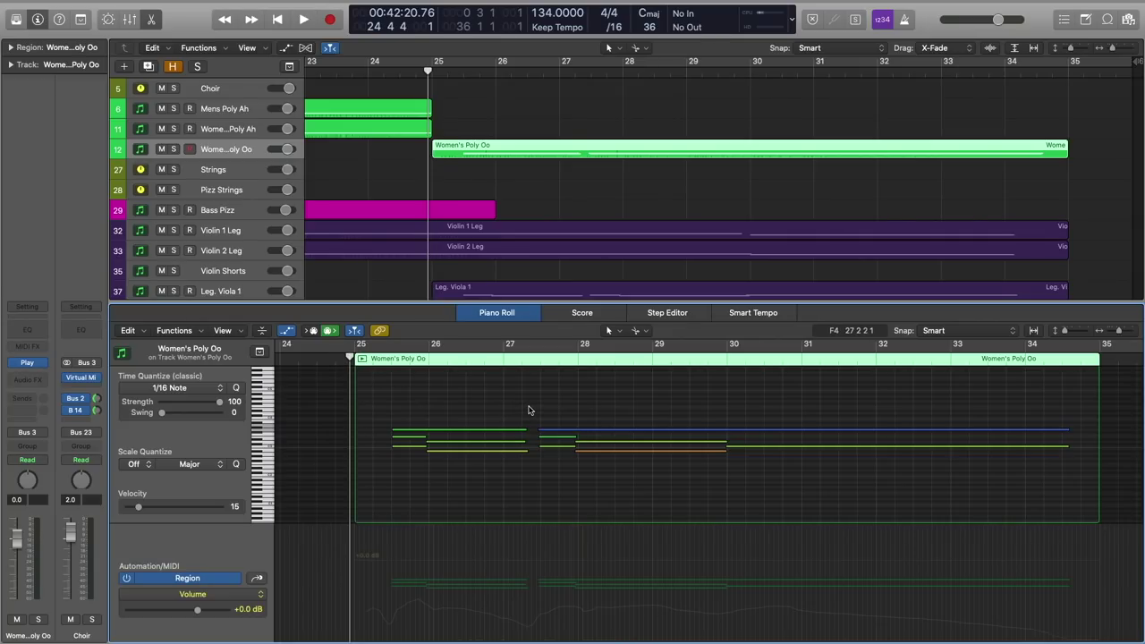
{"action": "key", "text": "space"}
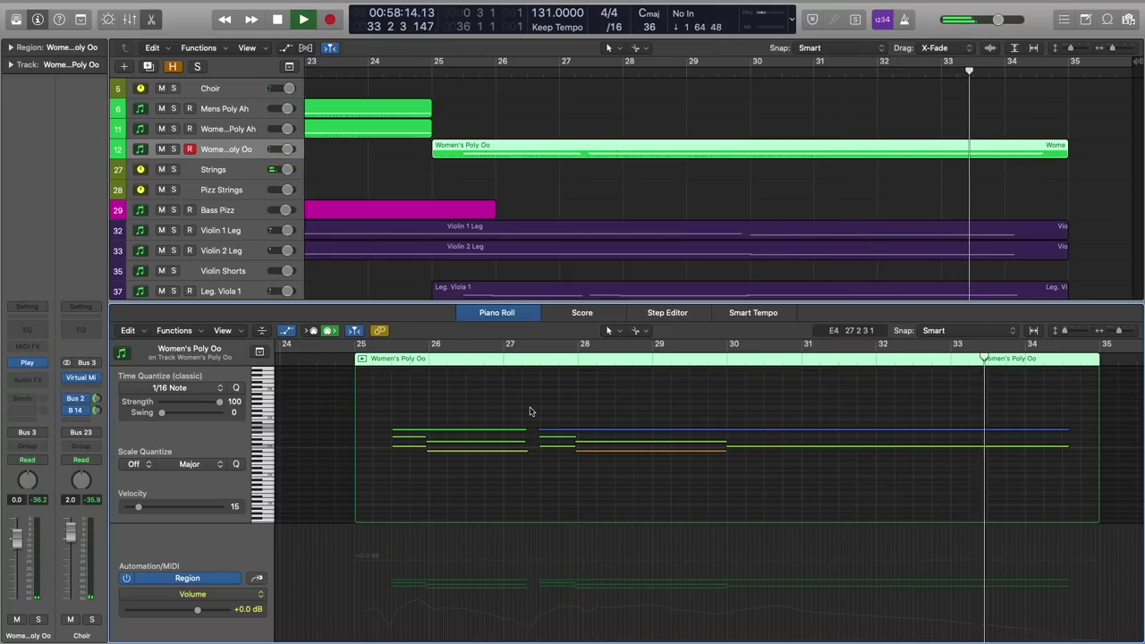
{"action": "scroll", "coordinate": [530, 411], "scroll_direction": "right", "scroll_amount": 2}
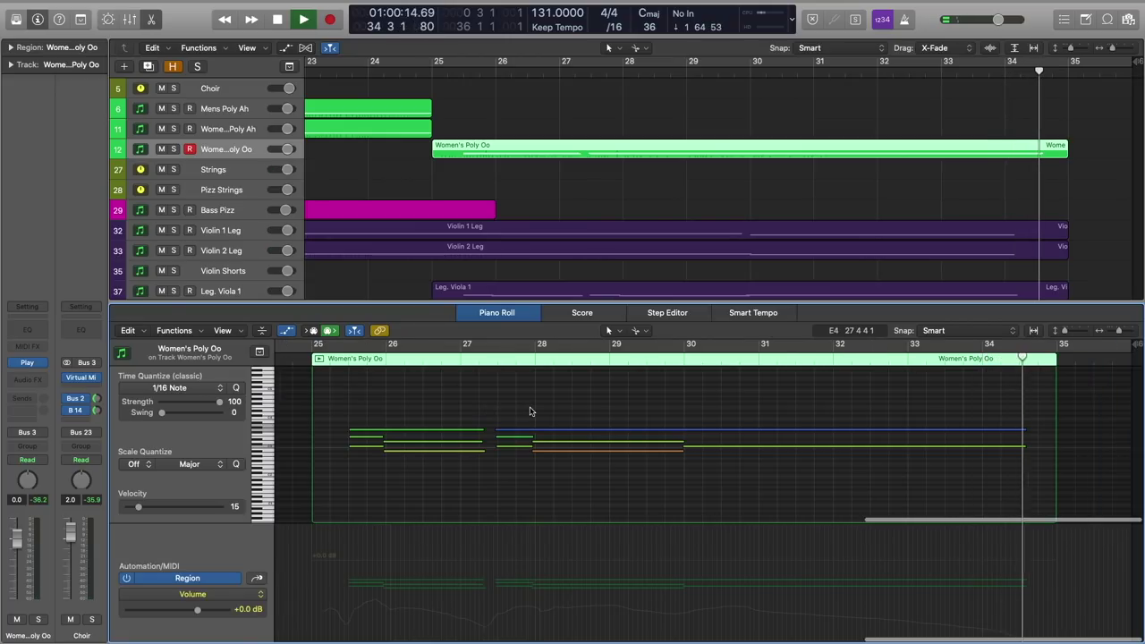
Step: Stop the Women's Poly Oo playback at bar 34, beat 3
{"action": "key", "text": "space"}
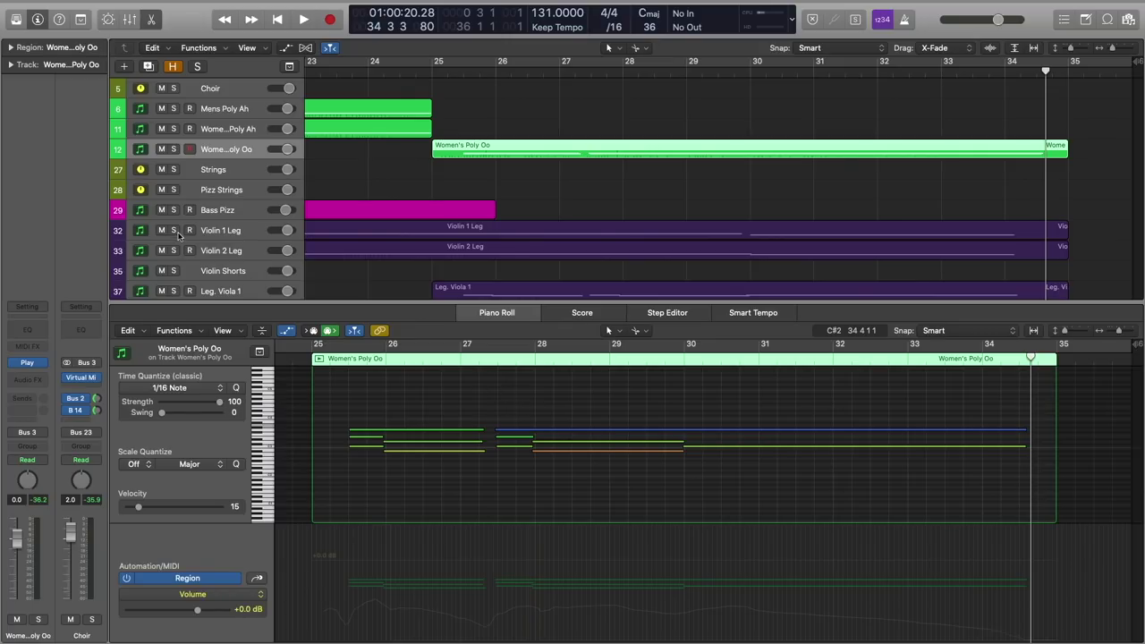
Step: Select Violin 1 Leg and review its String Verb reverb send, then close it
{"action": "left_click", "coordinate": [212, 231]}
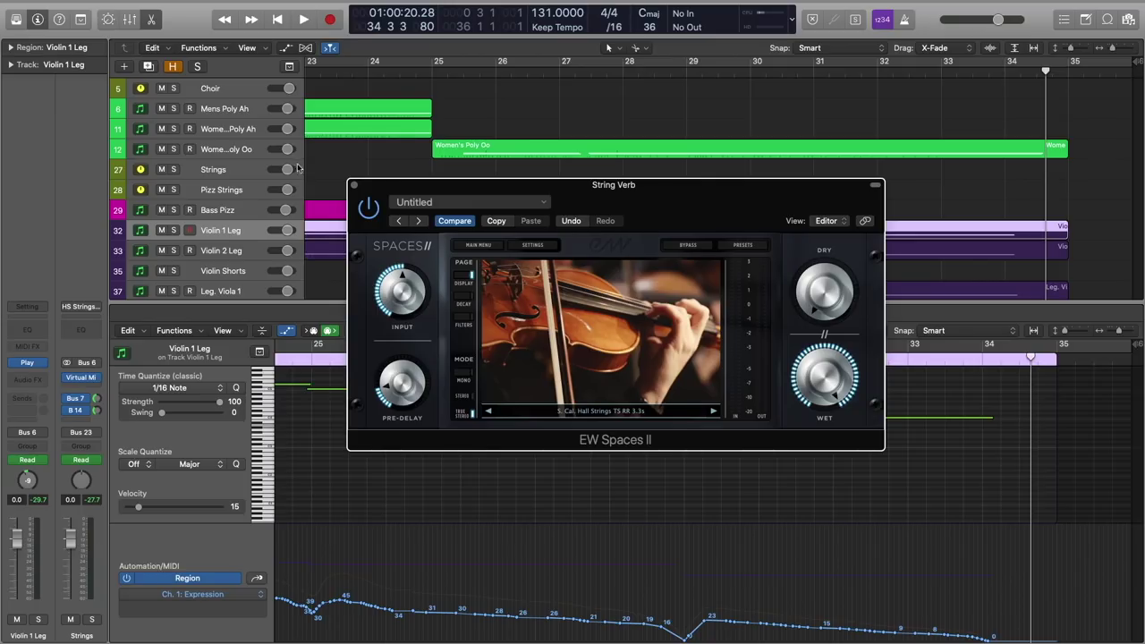
{"action": "left_click", "coordinate": [354, 186]}
{"action": "scroll", "coordinate": [215, 241], "scroll_direction": "down", "scroll_amount": 10}
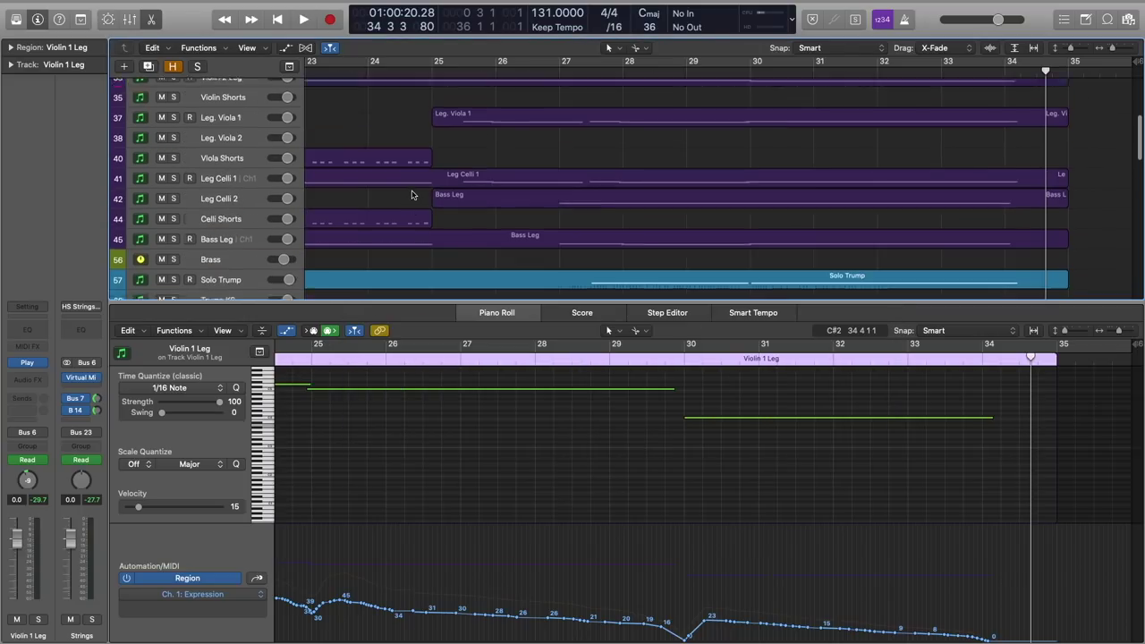
Step: Select Trump KS and inspect its Brass Verb EW Spaces II reverb, then close it
{"action": "left_click", "coordinate": [220, 244]}
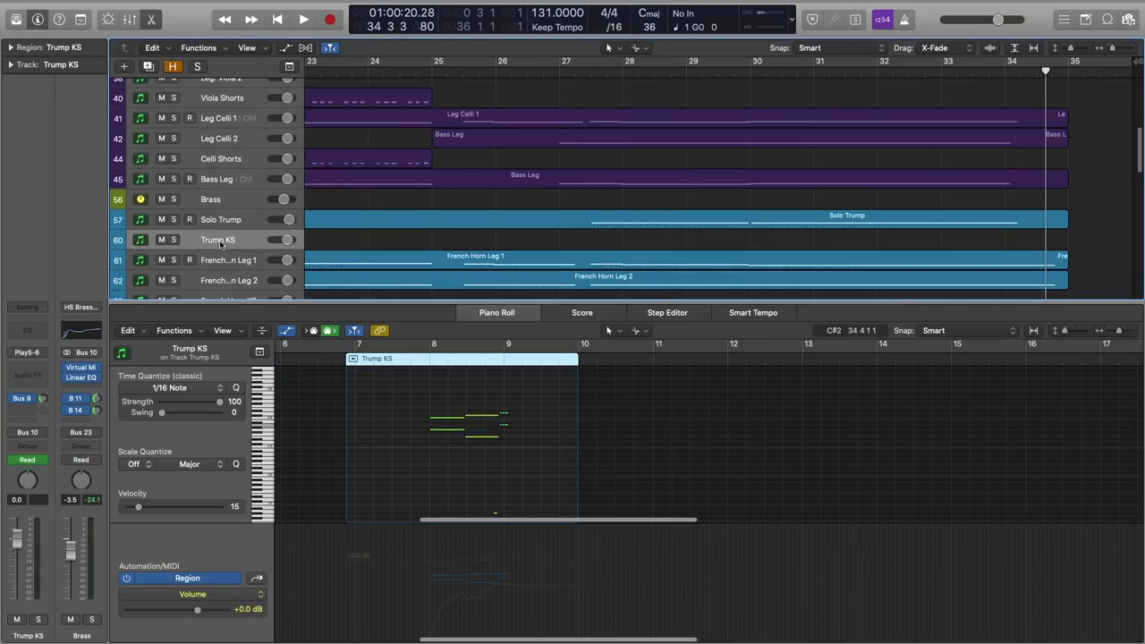
{"action": "left_click", "coordinate": [613, 187]}
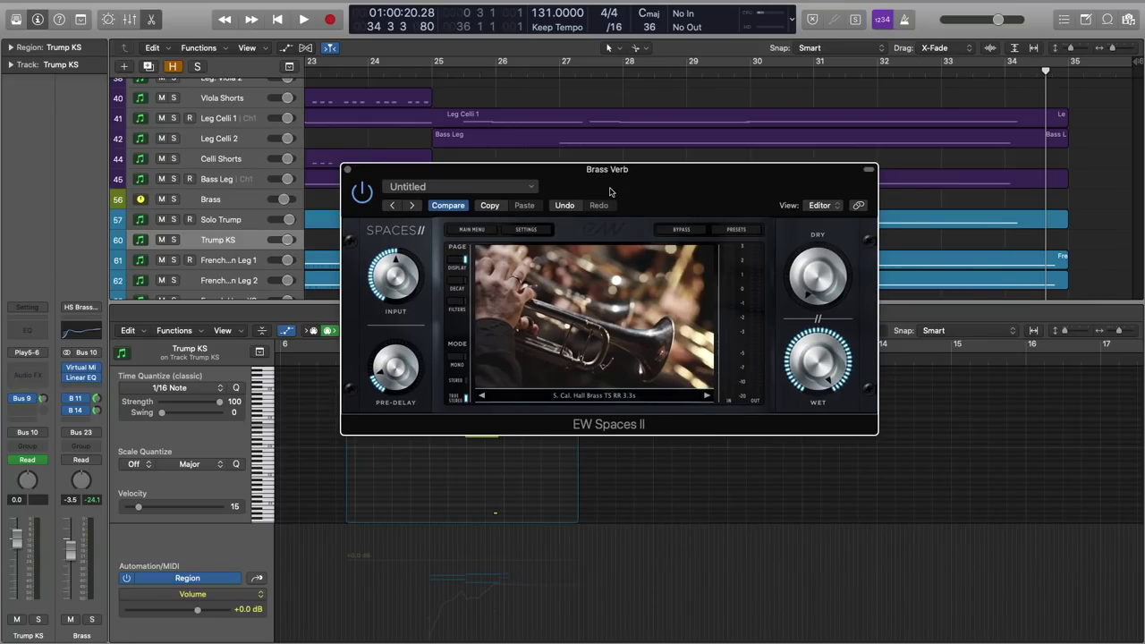
{"action": "left_click", "coordinate": [347, 173]}
{"action": "scroll", "coordinate": [462, 178], "scroll_direction": "down", "scroll_amount": 5}
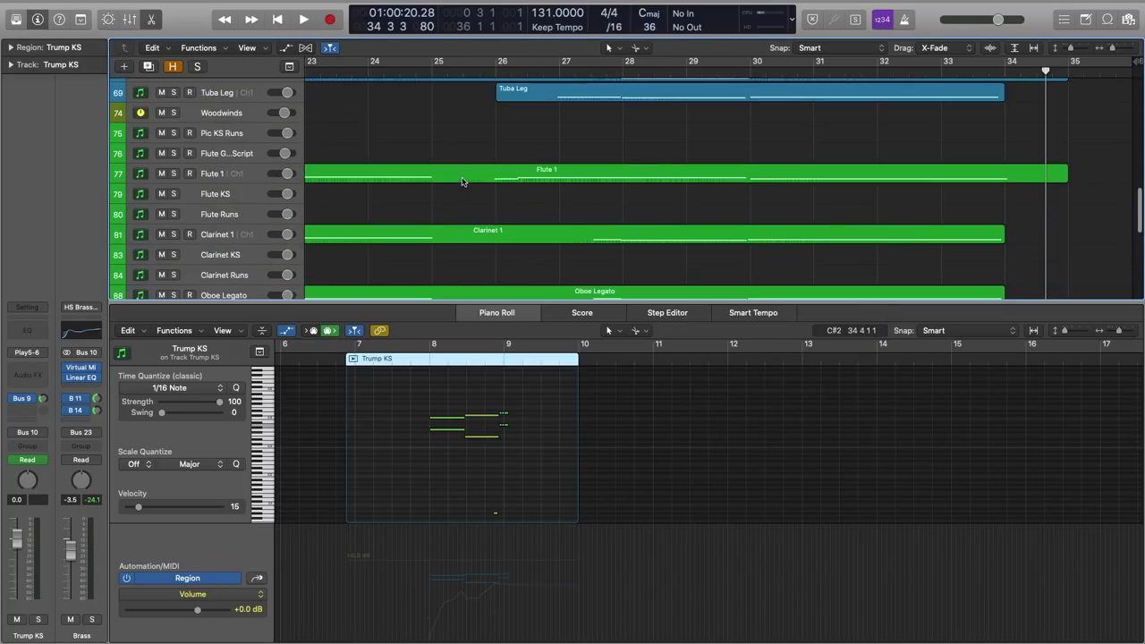
Step: Select Flute 1 and review its Woodwind Verb reverb window, then close it
{"action": "left_click", "coordinate": [238, 174]}
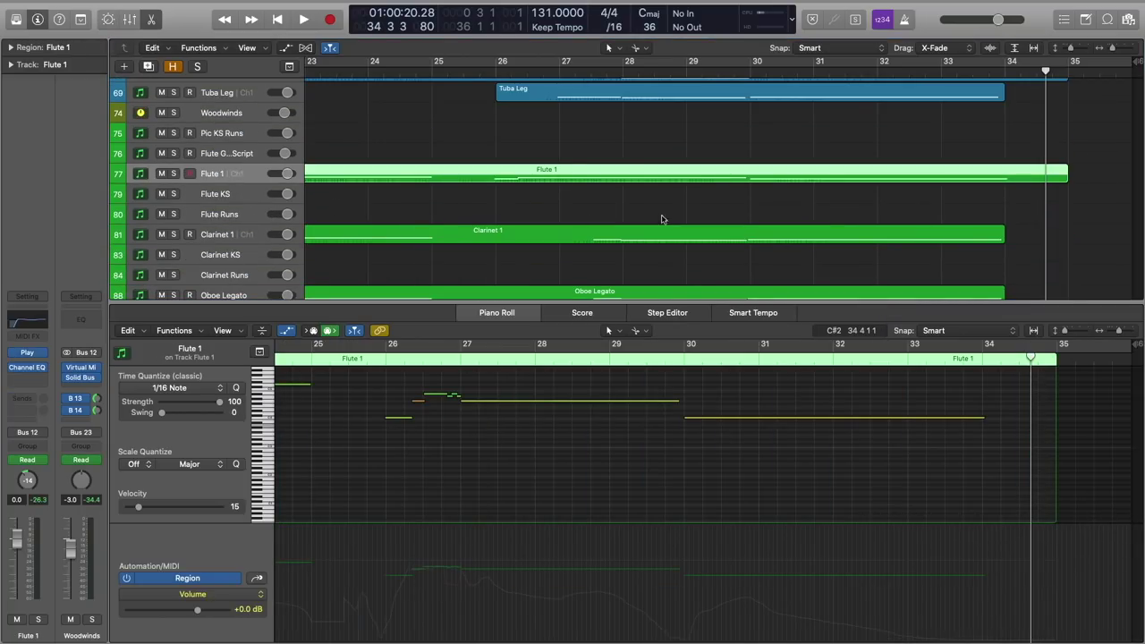
{"action": "key", "text": "v"}
{"action": "left_click_drag", "start_coordinate": [511, 170], "coordinate": [648, 189]}
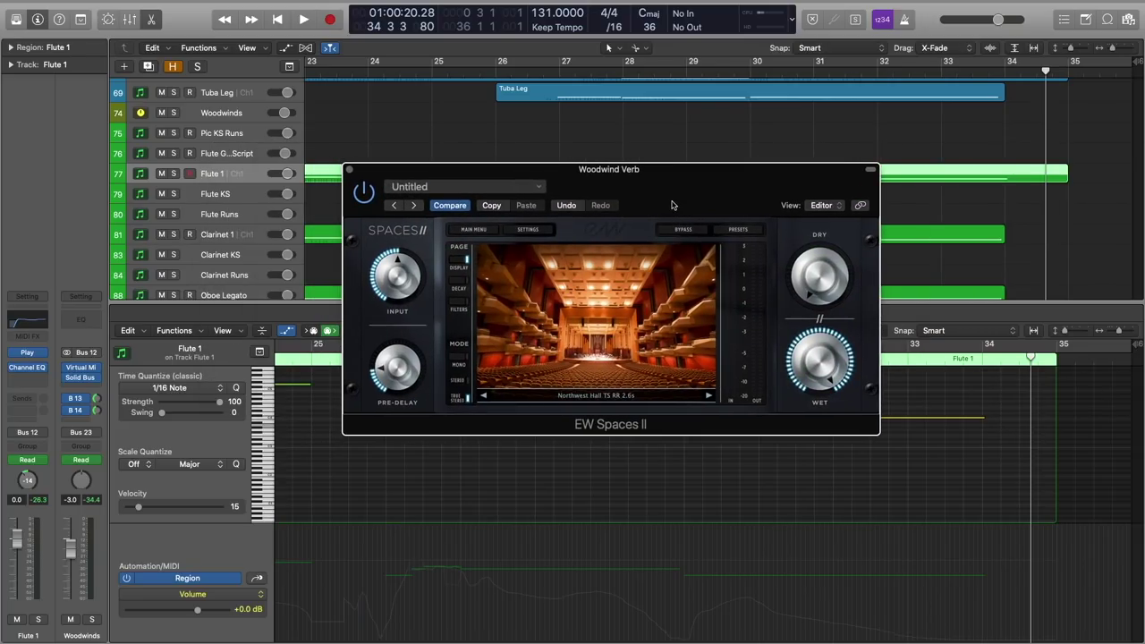
{"action": "left_click", "coordinate": [349, 169]}
{"action": "scroll", "coordinate": [697, 143], "scroll_direction": "up", "scroll_amount": 5}
{"action": "scroll", "coordinate": [648, 154], "scroll_direction": "up", "scroll_amount": 5}
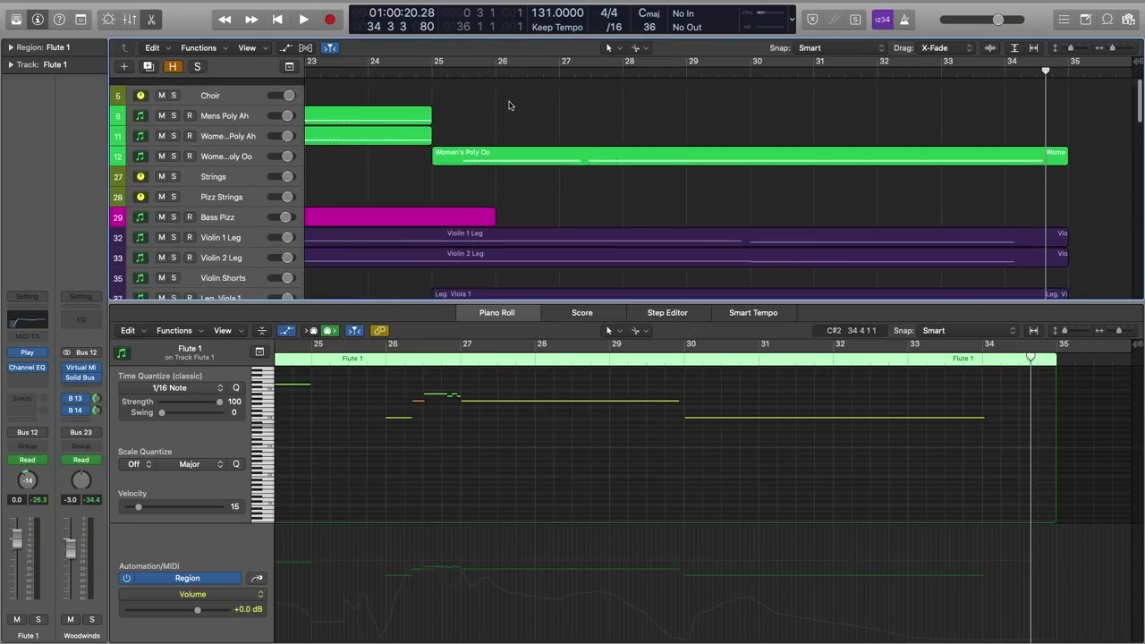
{"action": "left_click", "coordinate": [506, 102]}
Step: Select Women's Poly Oo and review its Choir Verb and Stage Verb reverbs
{"action": "left_click", "coordinate": [215, 150]}
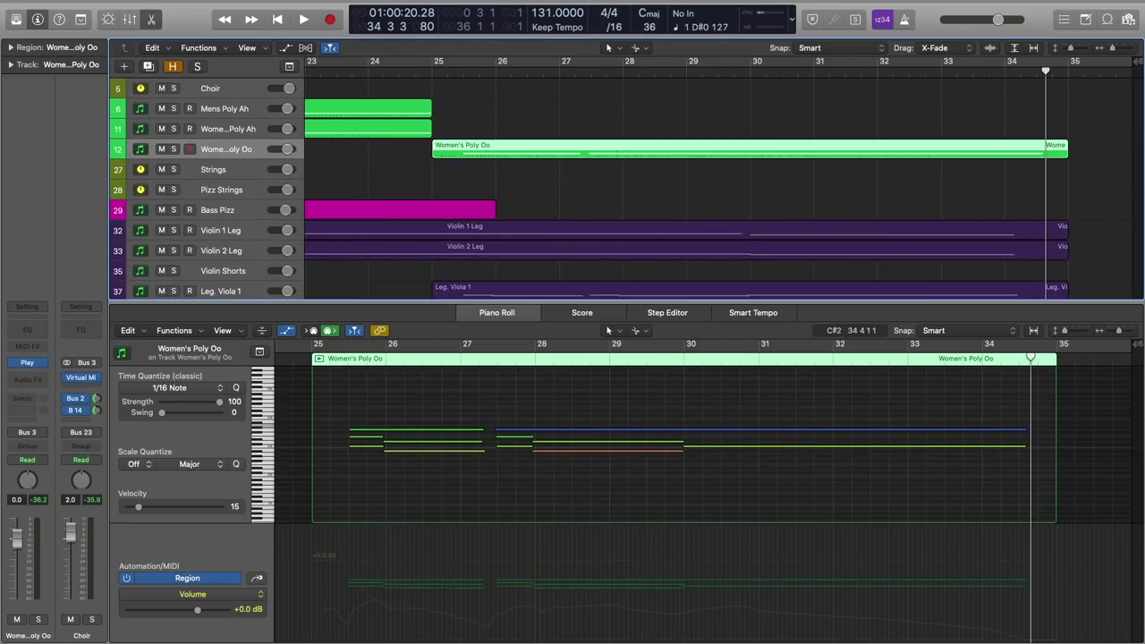
{"action": "left_click_drag", "start_coordinate": [452, 144], "coordinate": [621, 183]}
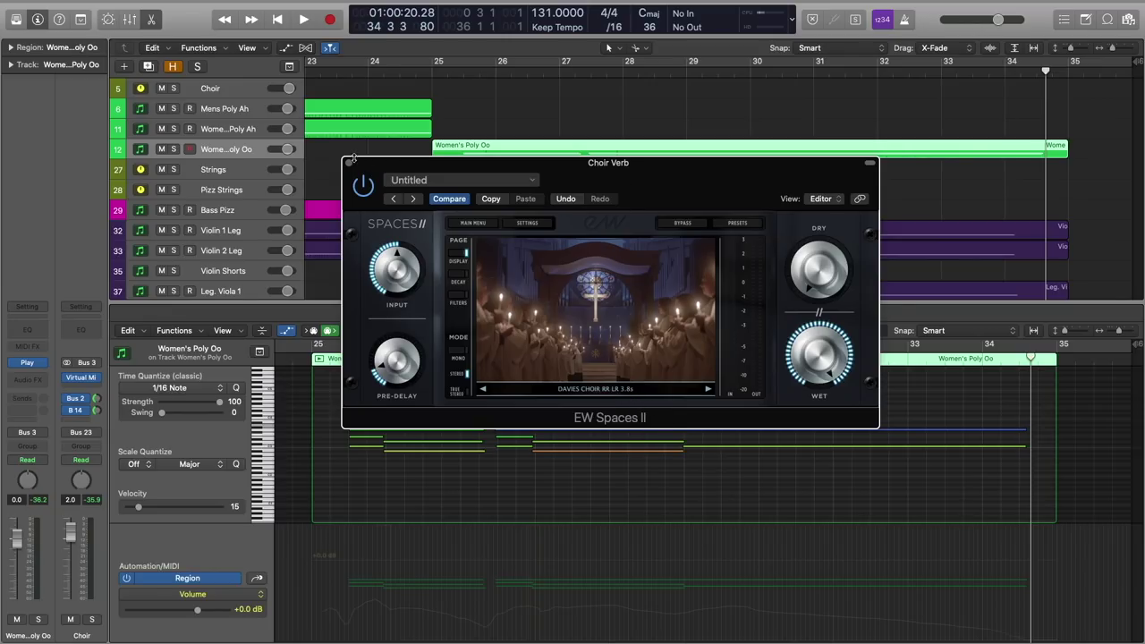
{"action": "left_click", "coordinate": [349, 163]}
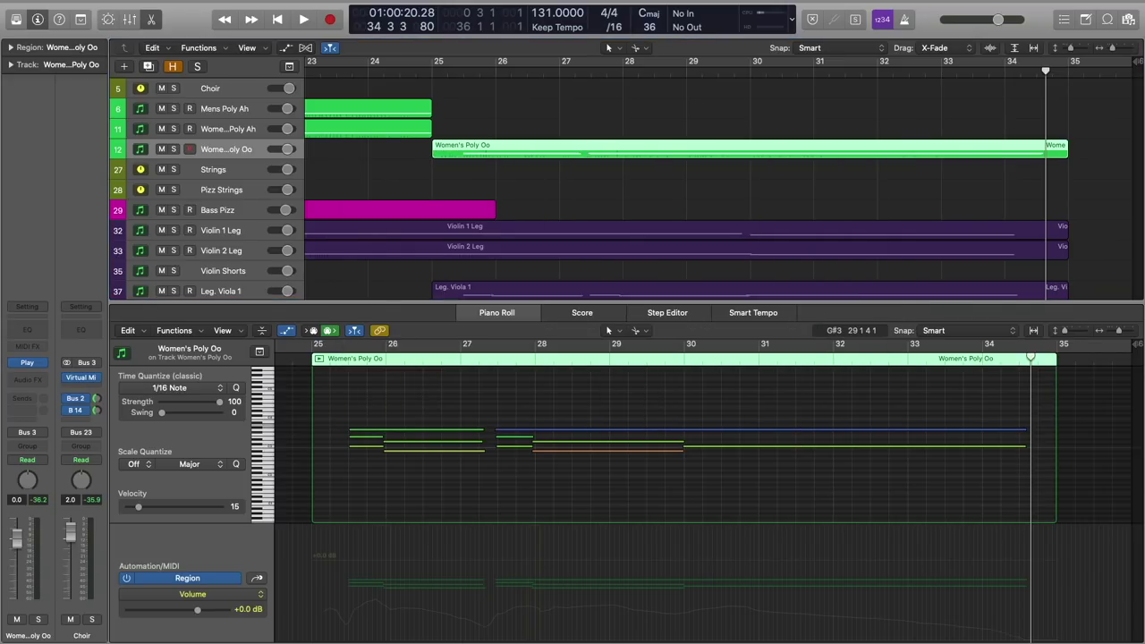
{"action": "left_click_drag", "start_coordinate": [654, 236], "coordinate": [686, 221]}
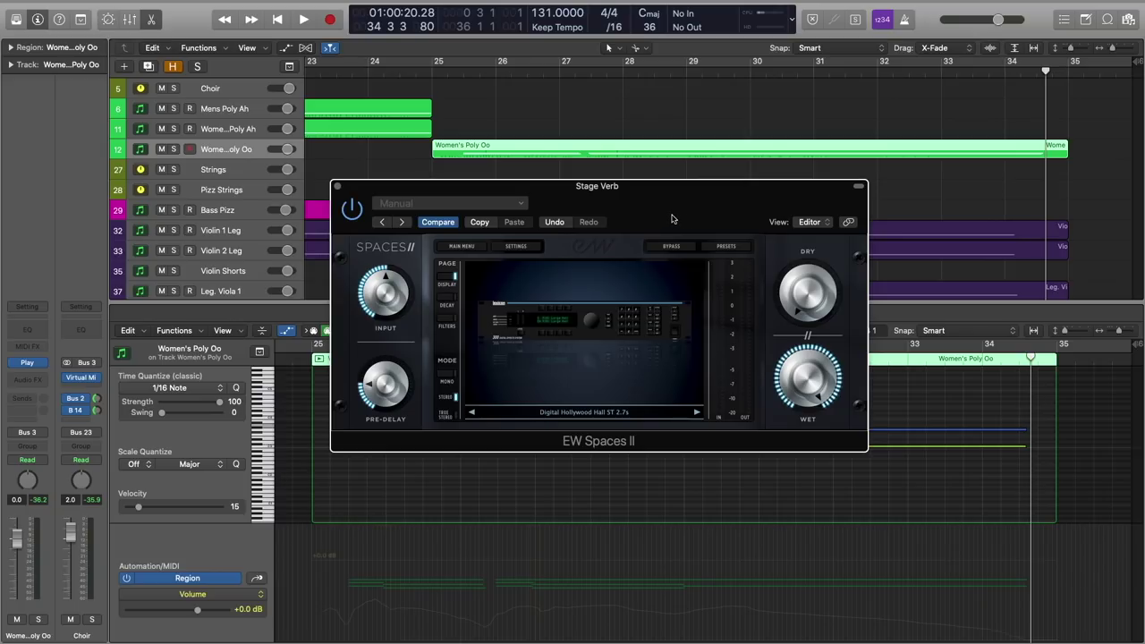
{"action": "left_click", "coordinate": [337, 186]}
Step: Select the Violin 1 Leg track to show its Hollywood Strings part
{"action": "left_click", "coordinate": [225, 231]}
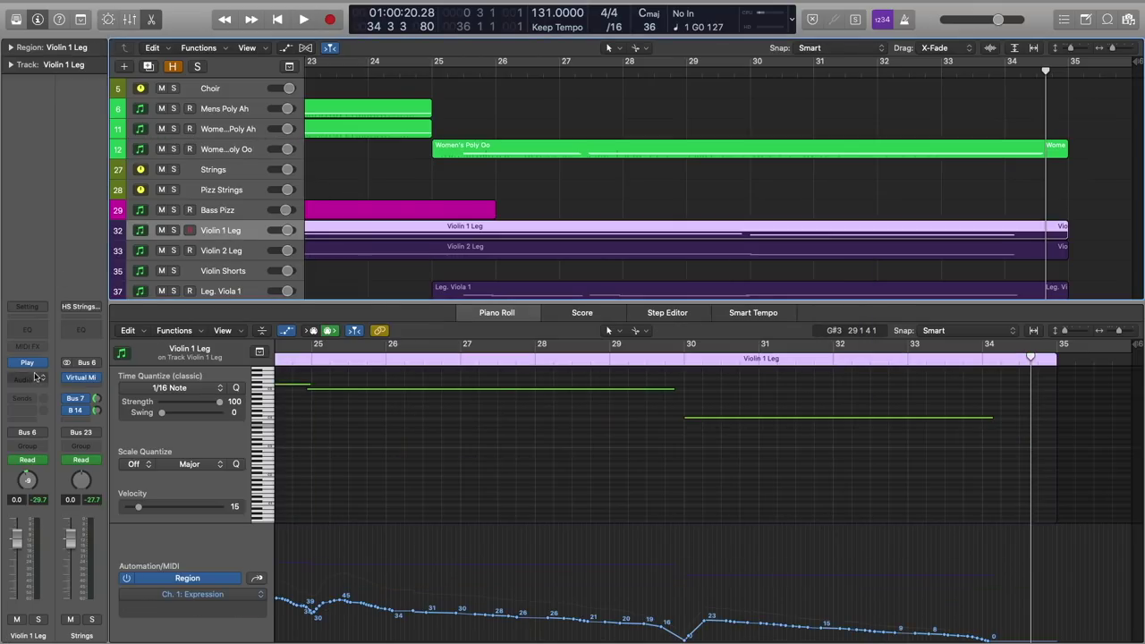